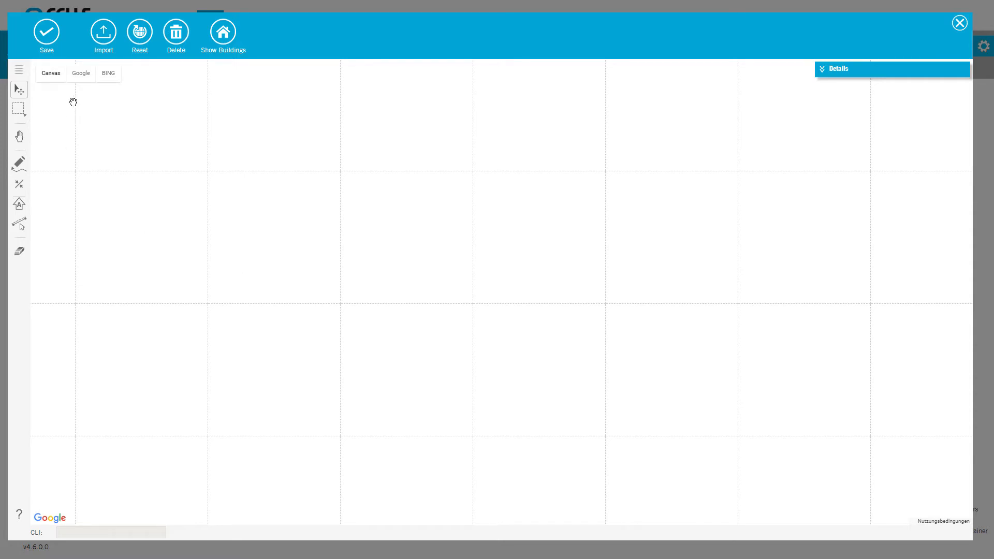
Compare the Google and BING satellite imagery of the site and set the map background to Google.
left_click(80, 74)
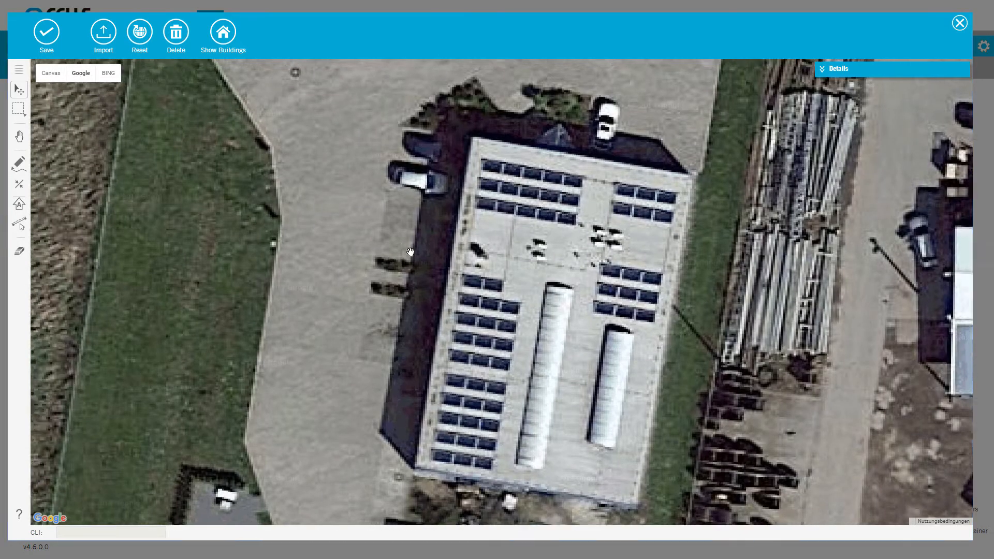
left_click_drag(378, 250, 534, 372)
left_click_drag(581, 277, 381, 82)
left_click(106, 79)
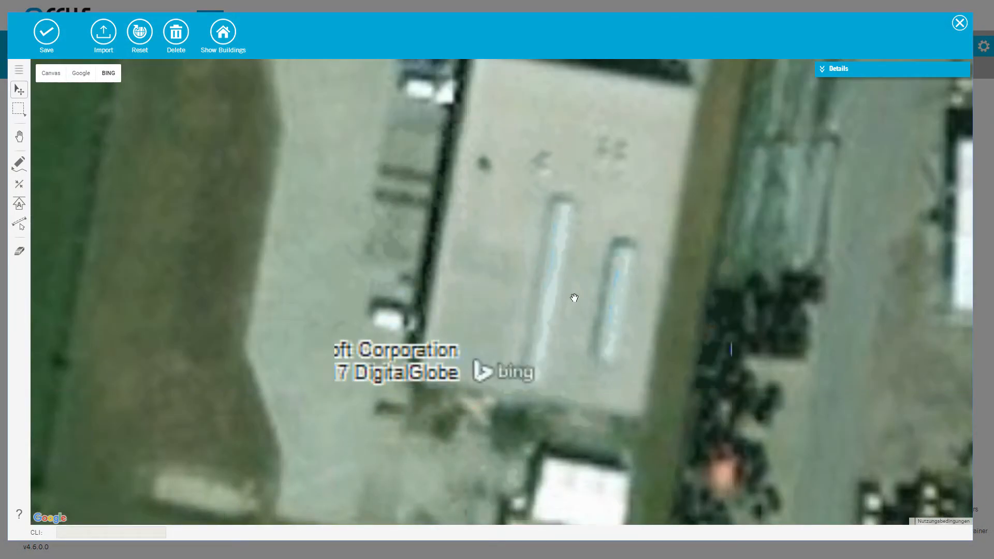
mouse_move(574, 297)
left_mouse_down()
mouse_move(564, 273)
mouse_move(328, 348)
mouse_move(377, 329)
mouse_move(573, 293)
left_mouse_up()
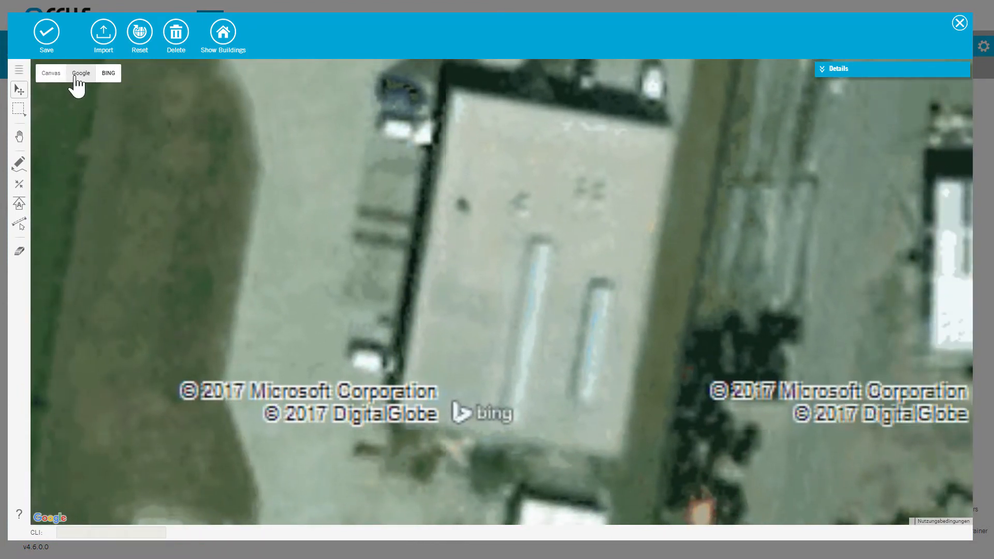
left_click(78, 75)
Locate the large dark flat-roofed building beside Rödgener Str. on the map and inspect its roof and skylights up close.
scroll(319, 212, "down", 2)
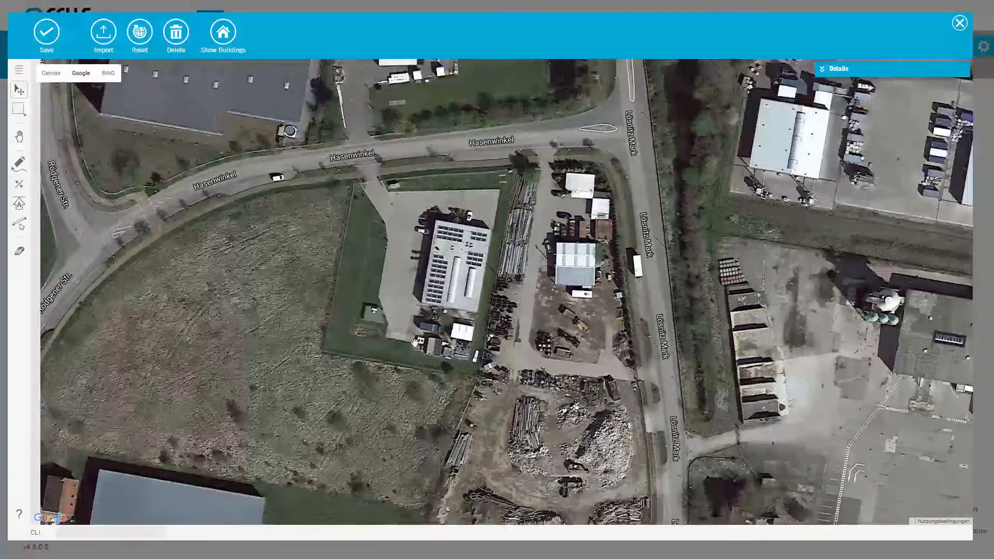
left_click_drag(414, 342, 522, 456)
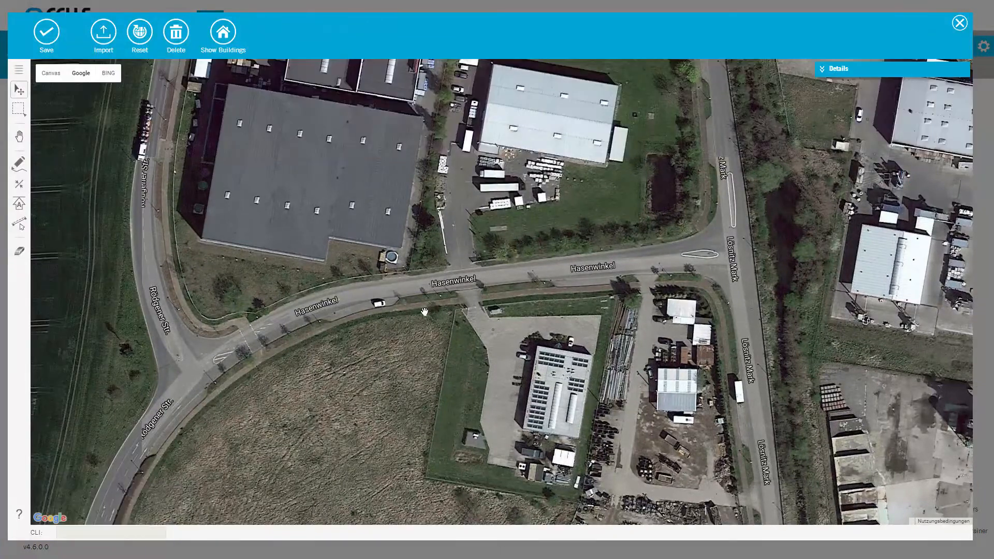
left_click_drag(318, 274, 611, 401)
scroll(599, 361, "up", 2)
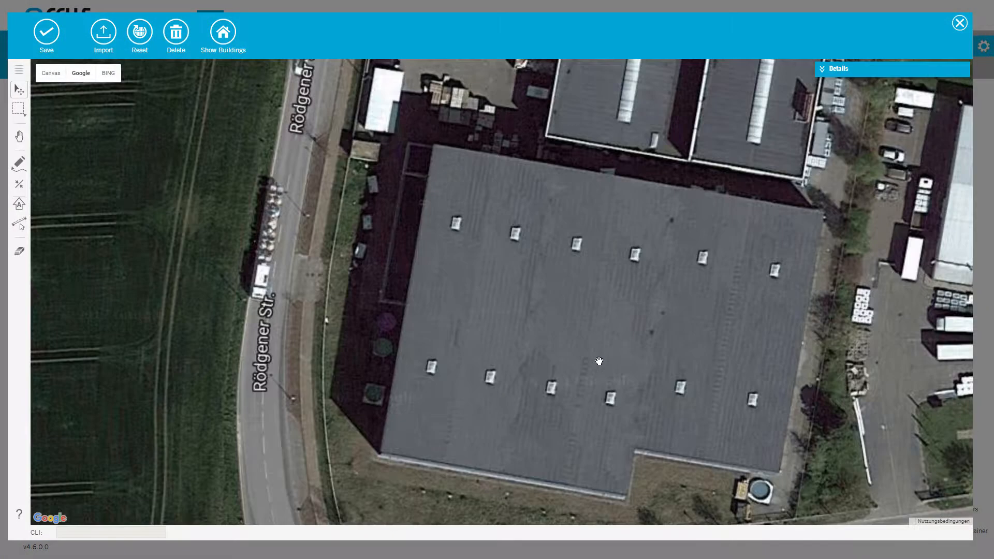
scroll(599, 360, "down", 1)
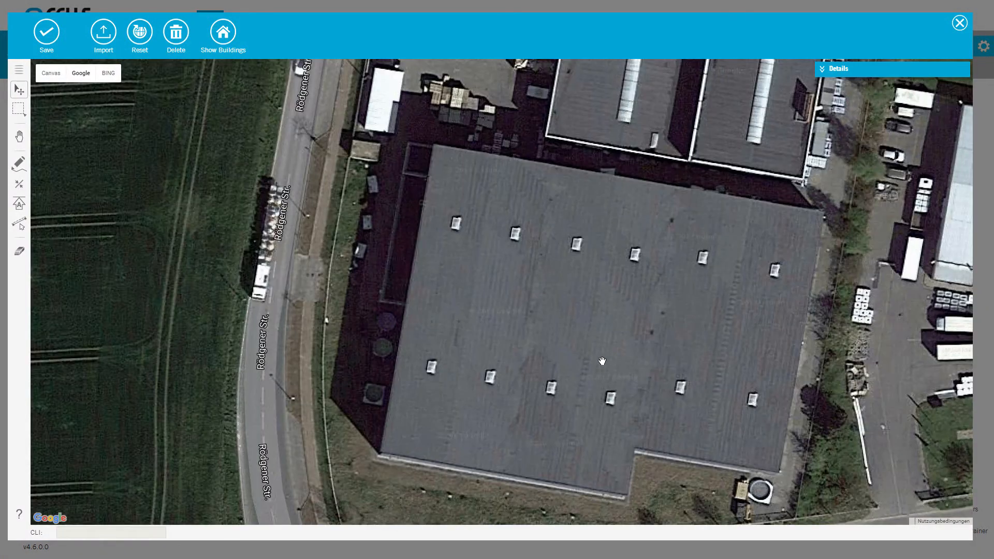
left_click_drag(601, 358, 515, 330)
scroll(513, 333, "up", 2)
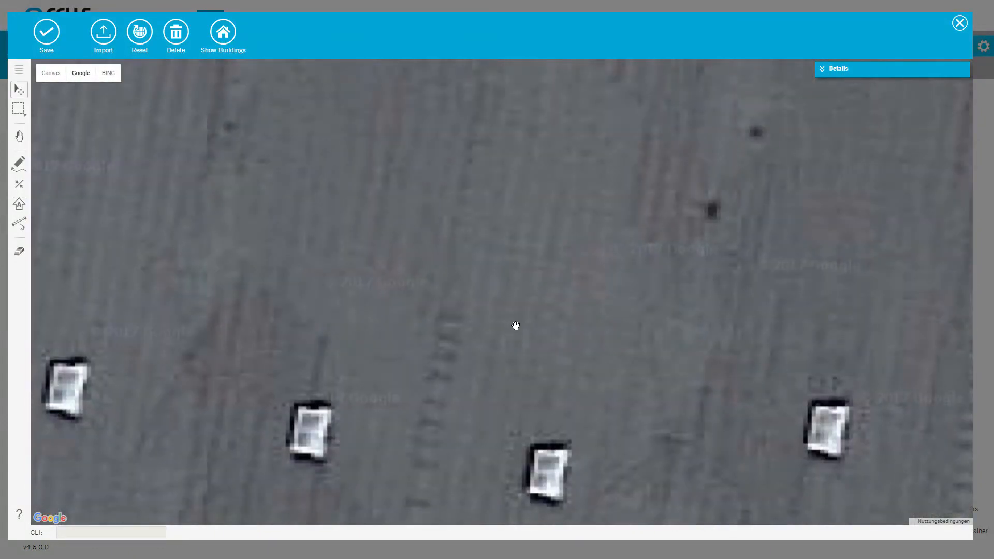
scroll(516, 325, "down", 1)
scroll(515, 328, "down", 1)
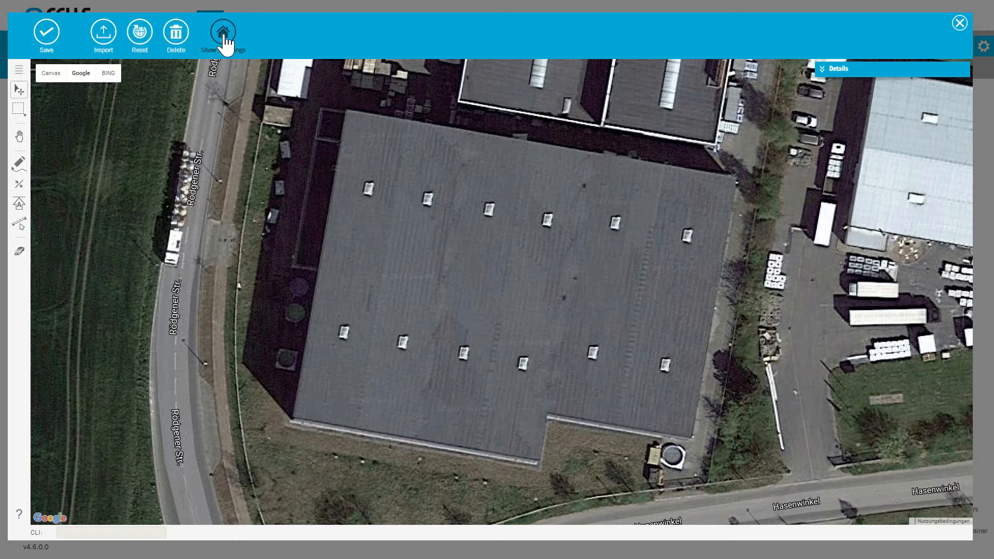
Turn on the display of existing buildings on the map and look over the surrounding industrial area.
left_click(48, 37)
left_click(223, 32)
scroll(263, 168, "down", 2)
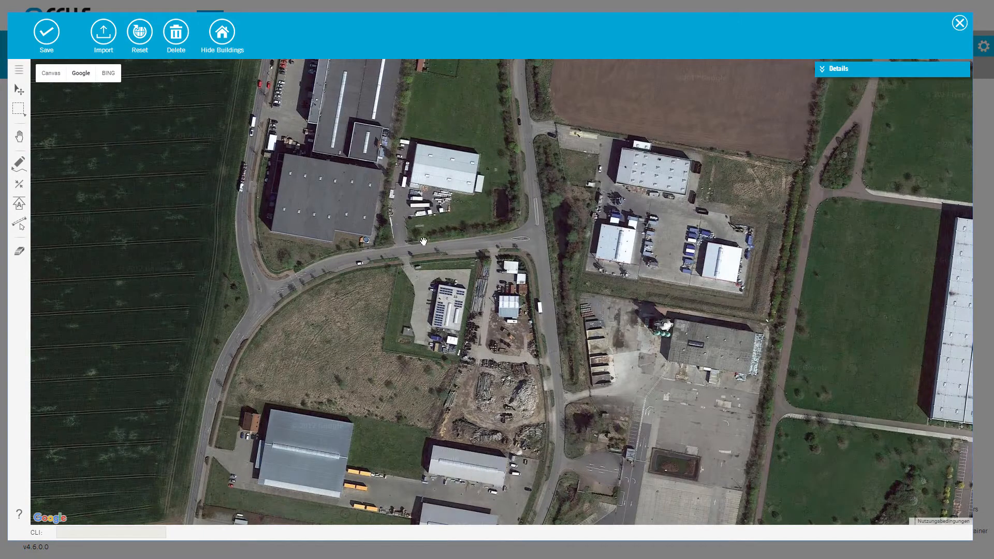
left_click_drag(422, 245, 462, 318)
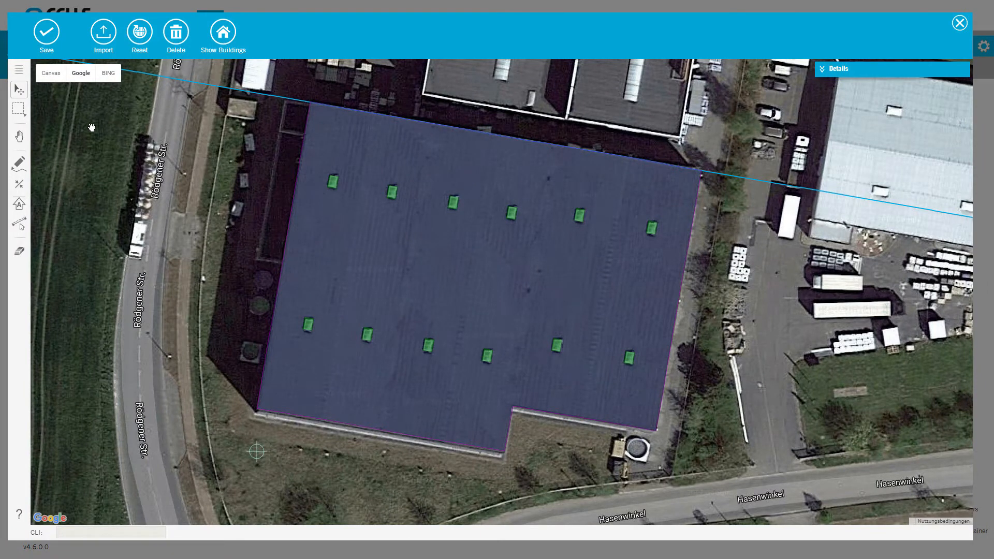
Select the Roof layer's object and replace that selection with all objects of the Interference layer, closing the layer options.
left_click(19, 69)
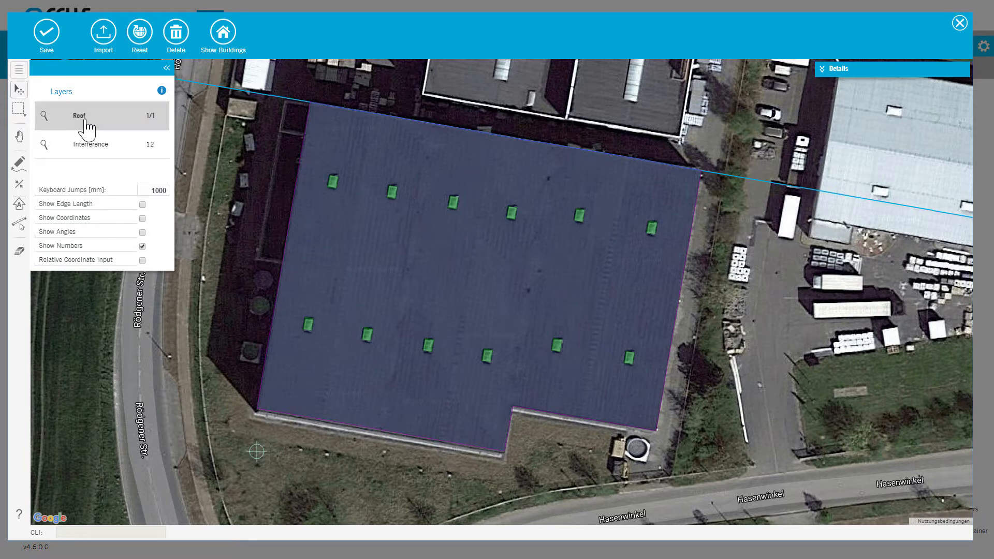
left_click(44, 115)
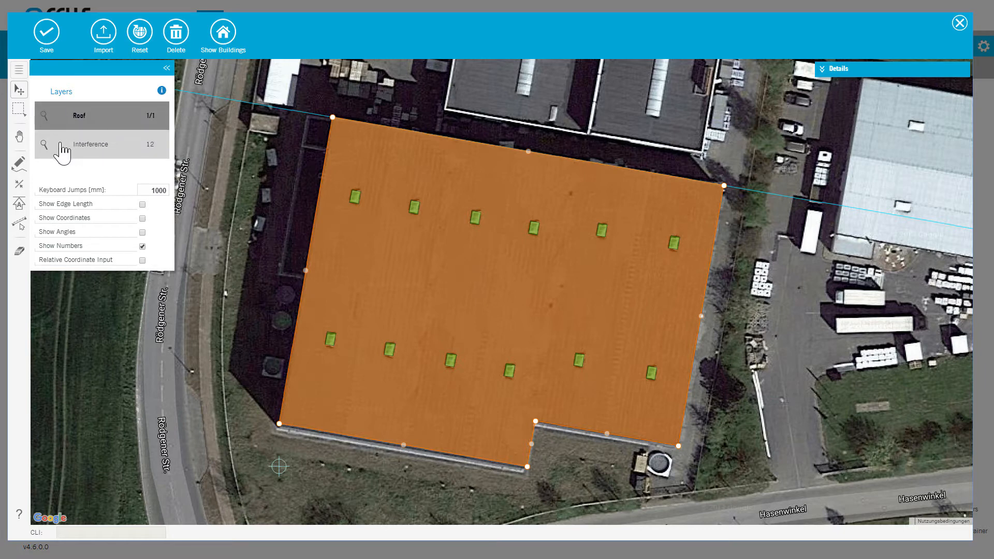
left_click(44, 145)
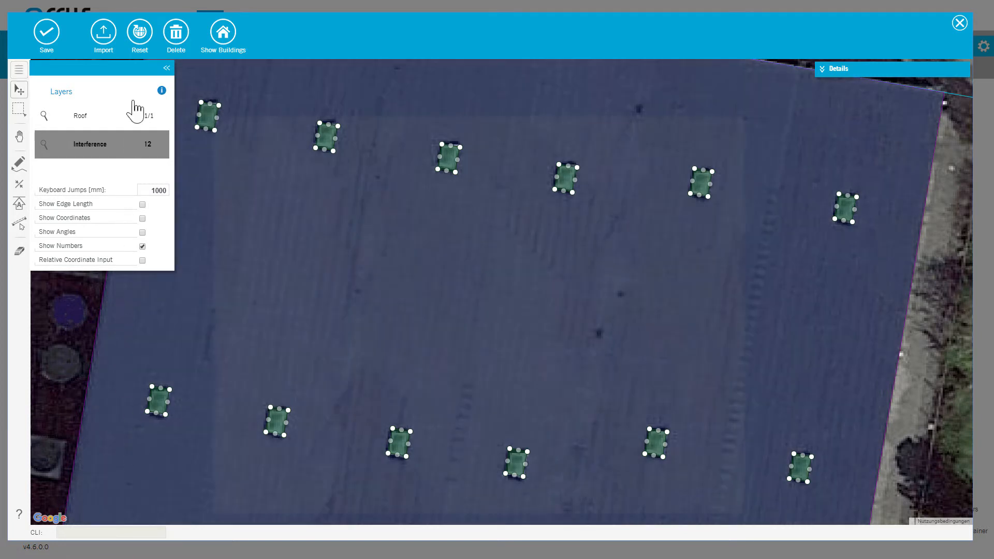
left_click(167, 72)
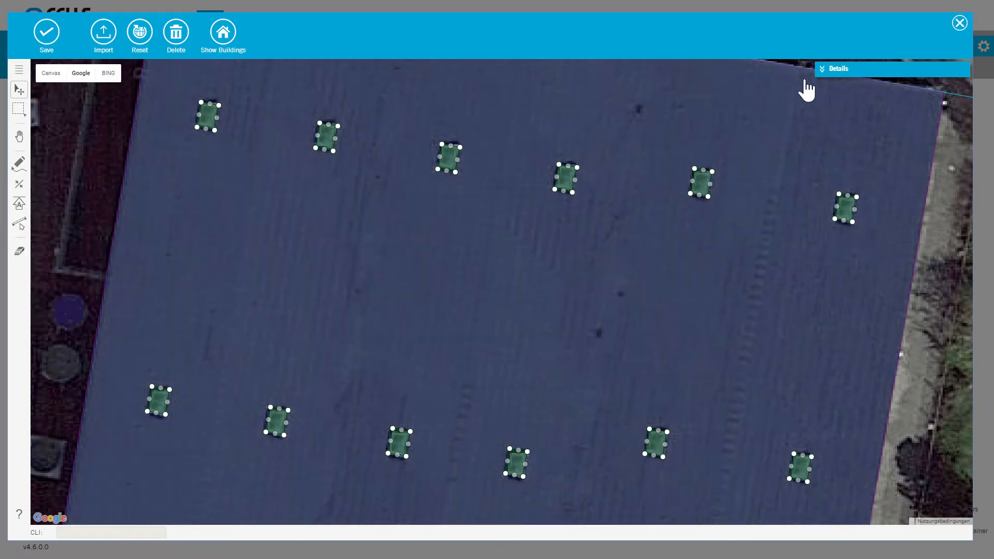
Rename the roof as Main Building in its object settings and show the coordinates of its corner points.
left_click(821, 73)
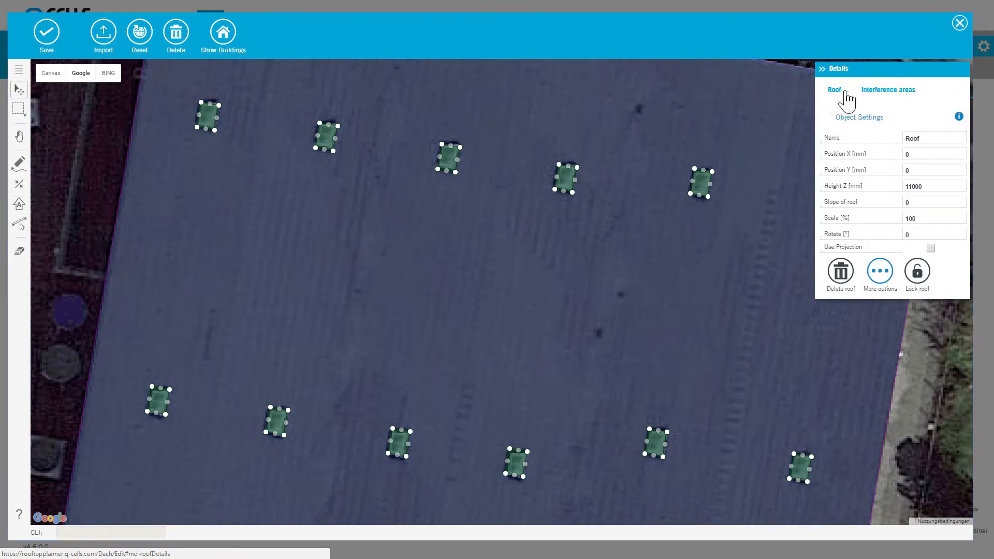
left_click(886, 93)
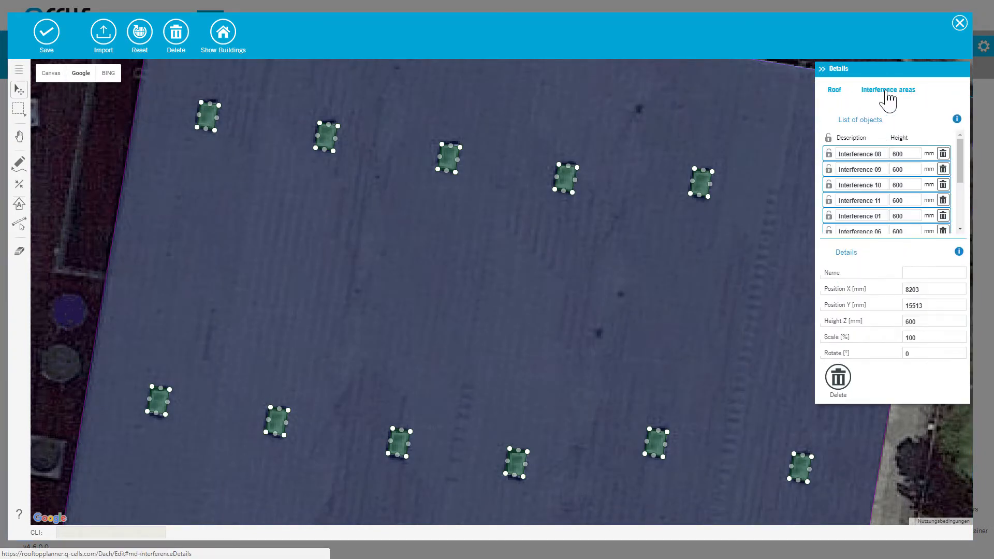
left_click(835, 91)
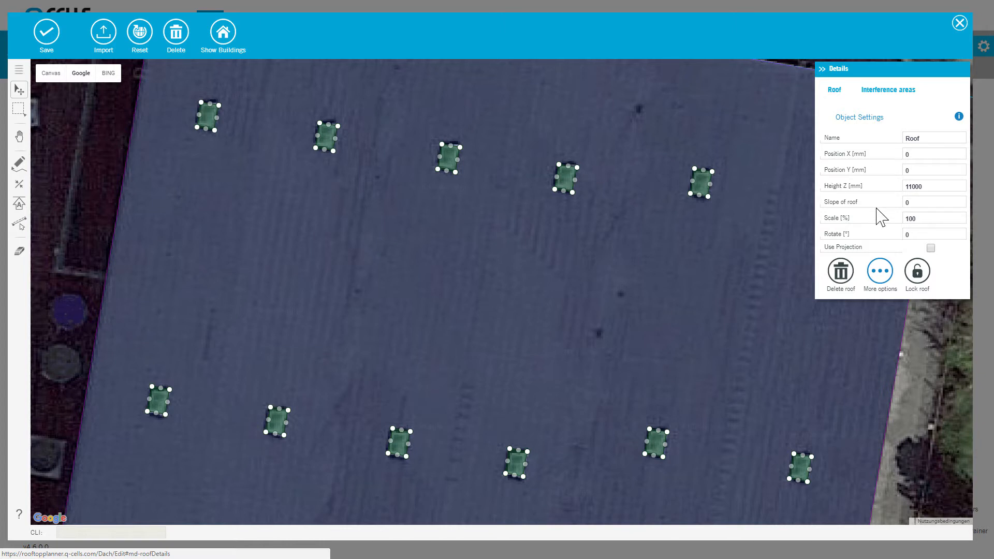
double_click(928, 137)
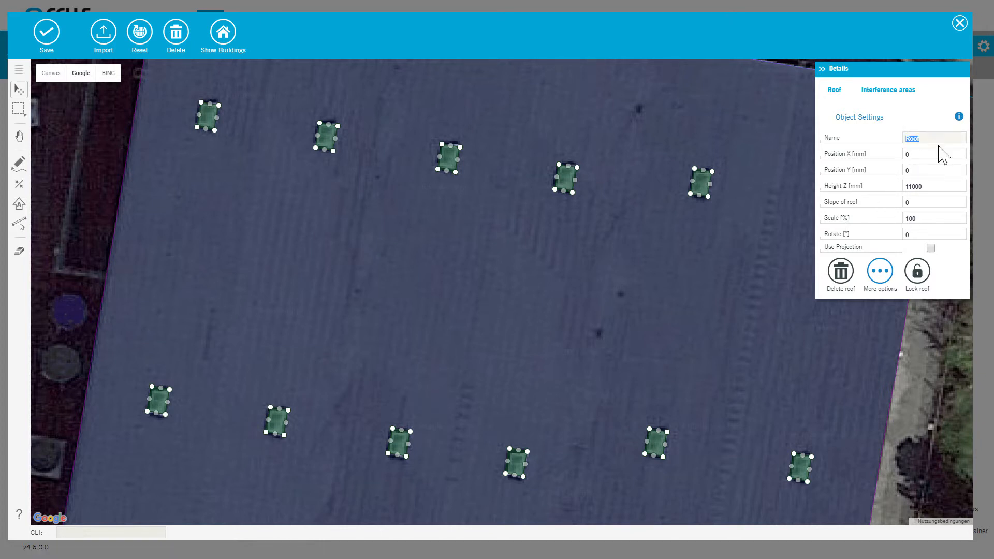
type("Main Building")
key("Tab")
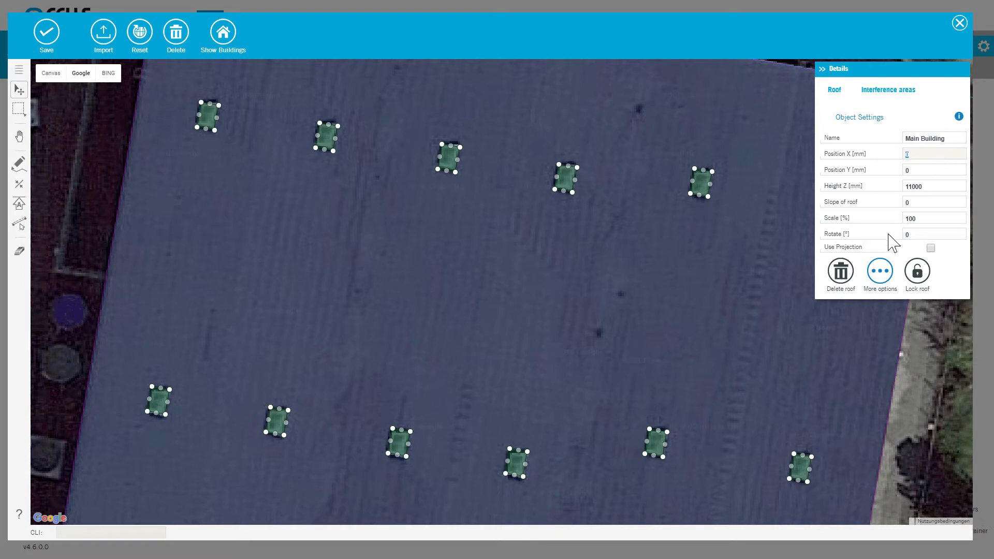
left_click(878, 271)
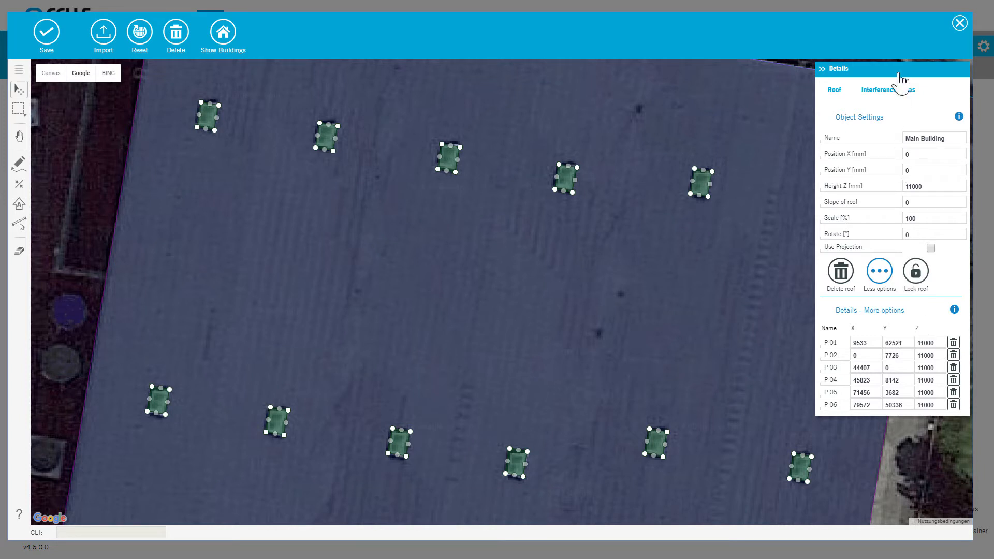
Examine the details of individual interference areas, picking them from the object list and on the roof drawing.
left_click(896, 91)
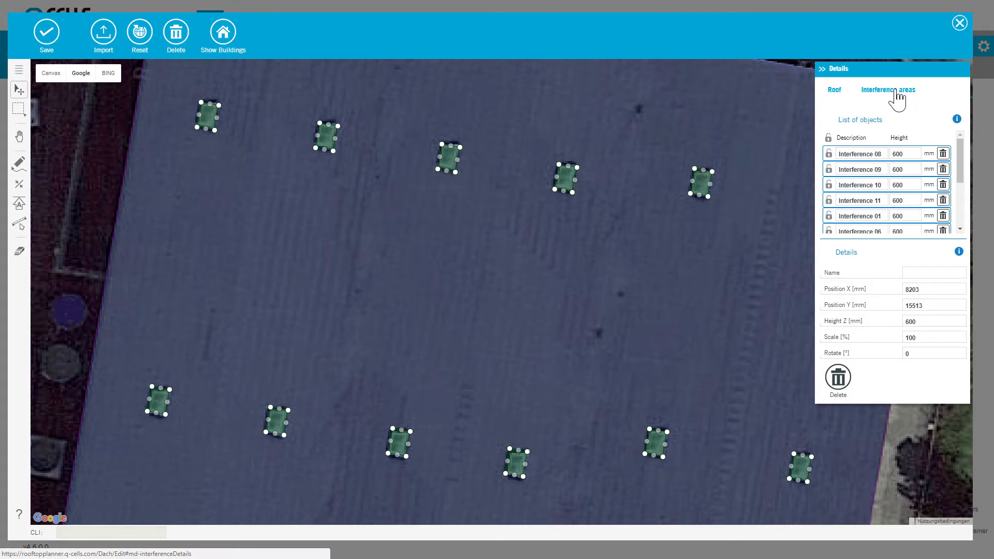
left_click(881, 154)
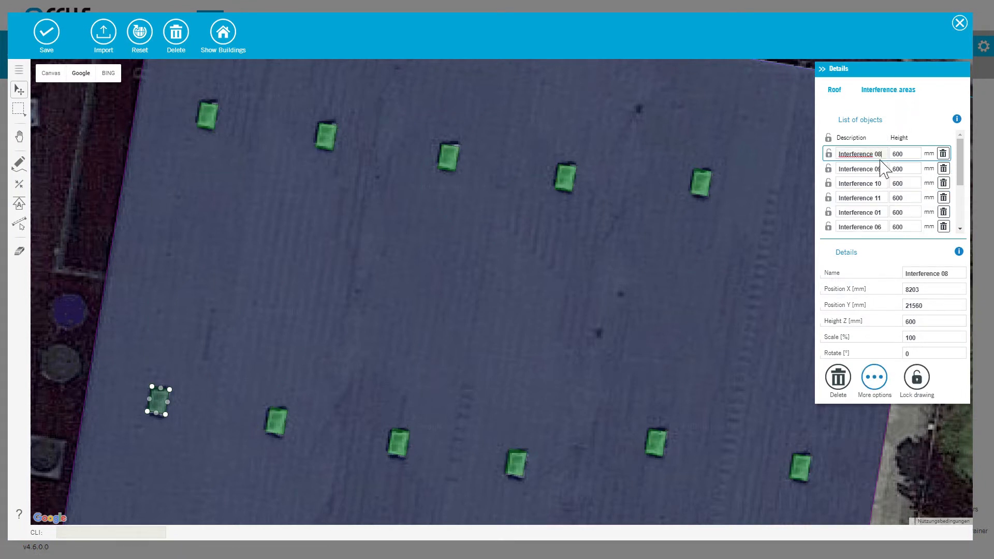
left_click(881, 169)
left_click(880, 184)
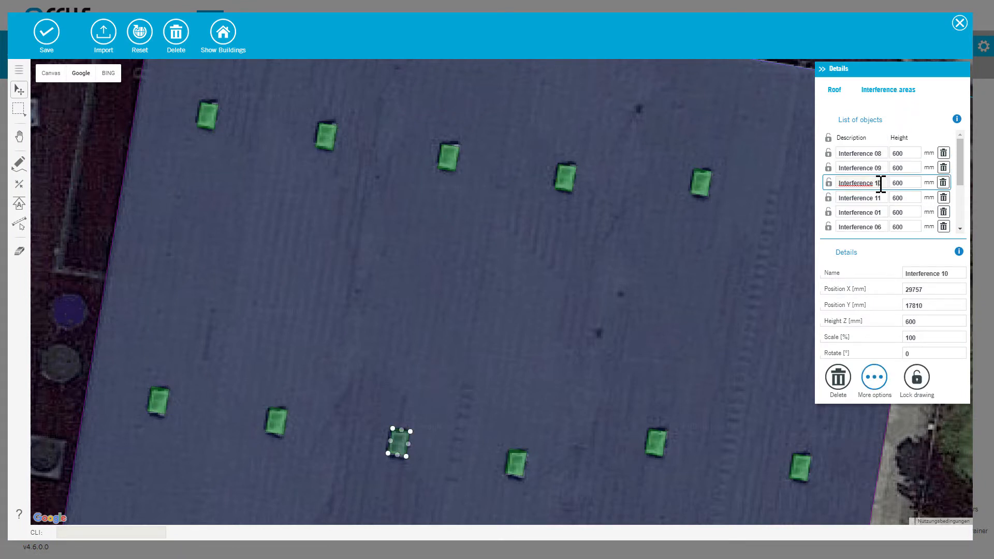
left_click(451, 162)
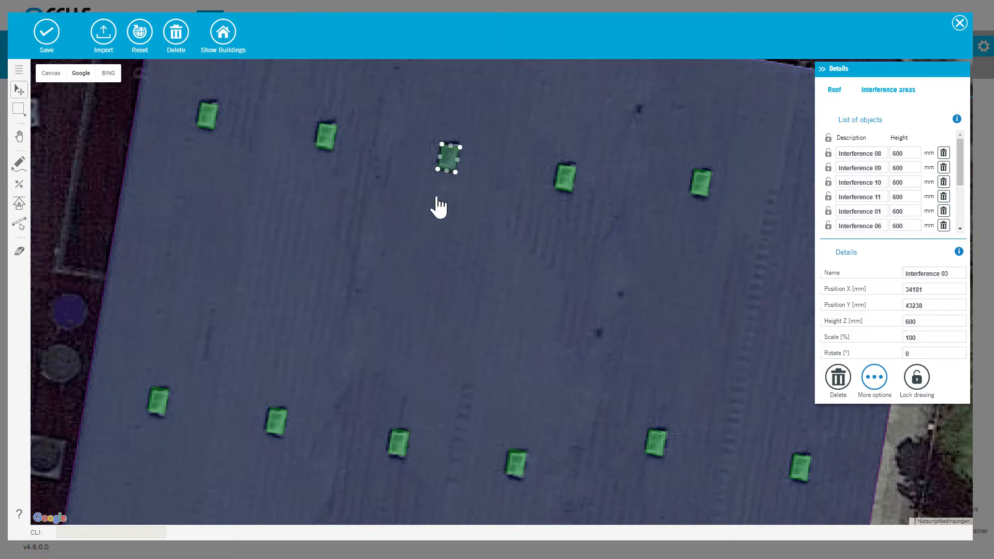
left_click(159, 409)
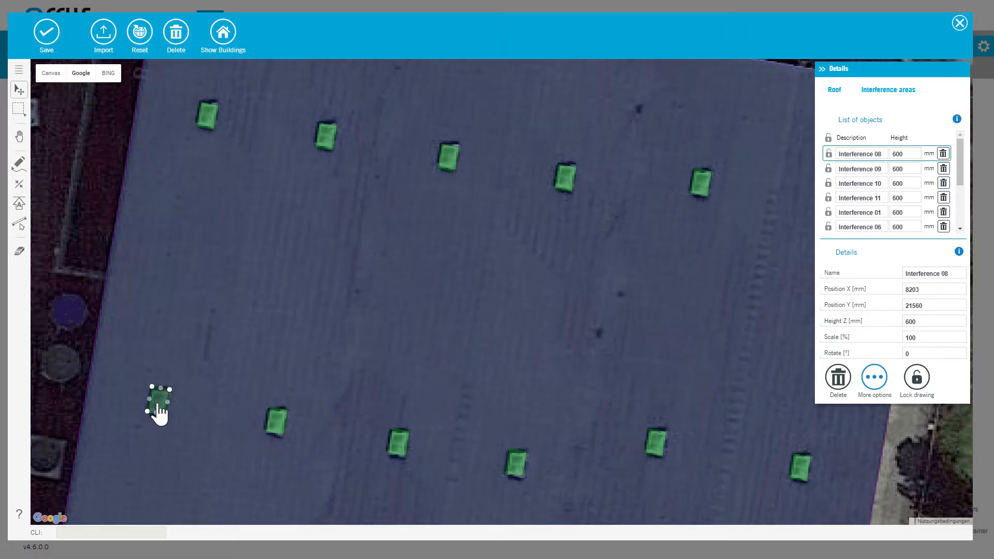
left_click(870, 212)
left_click(866, 227)
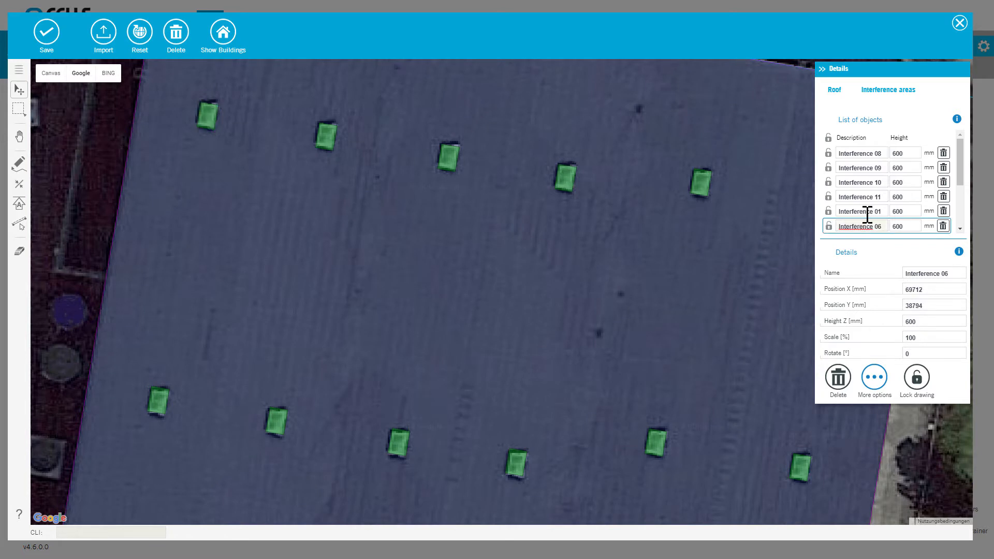
Select interference areas 06 to 12 together, and replace that multiple selection with Interference 02 alone.
left_click(866, 183)
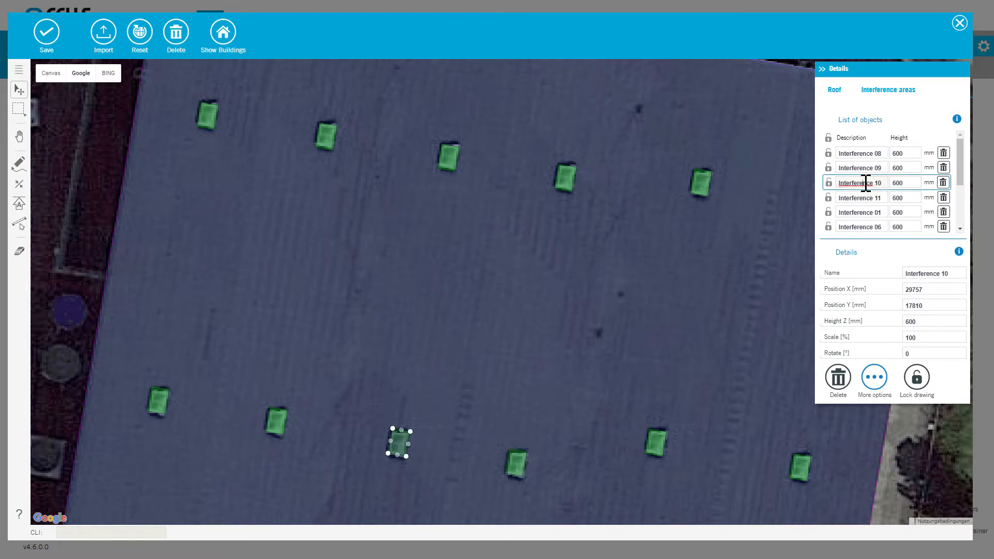
left_click(865, 167, "ctrl")
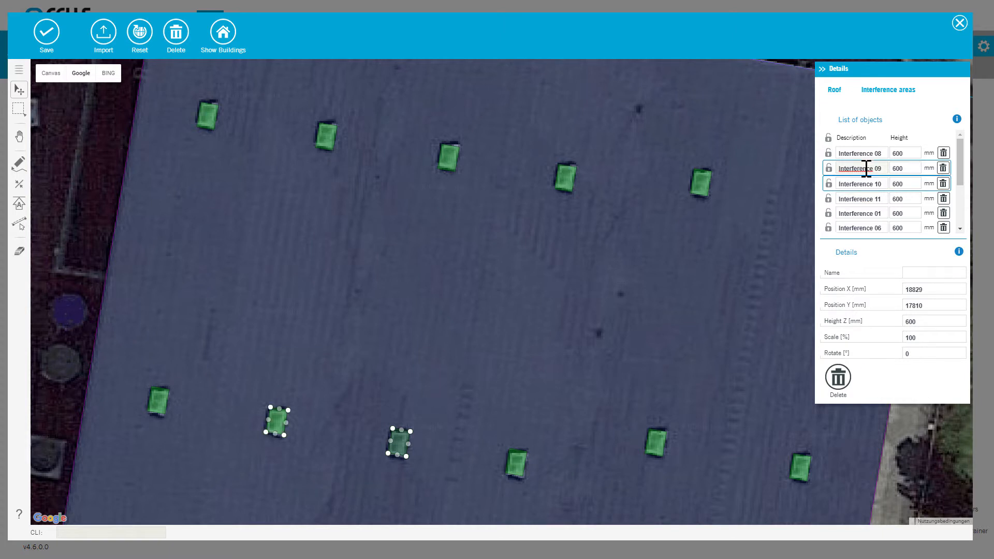
left_click(865, 153, "ctrl")
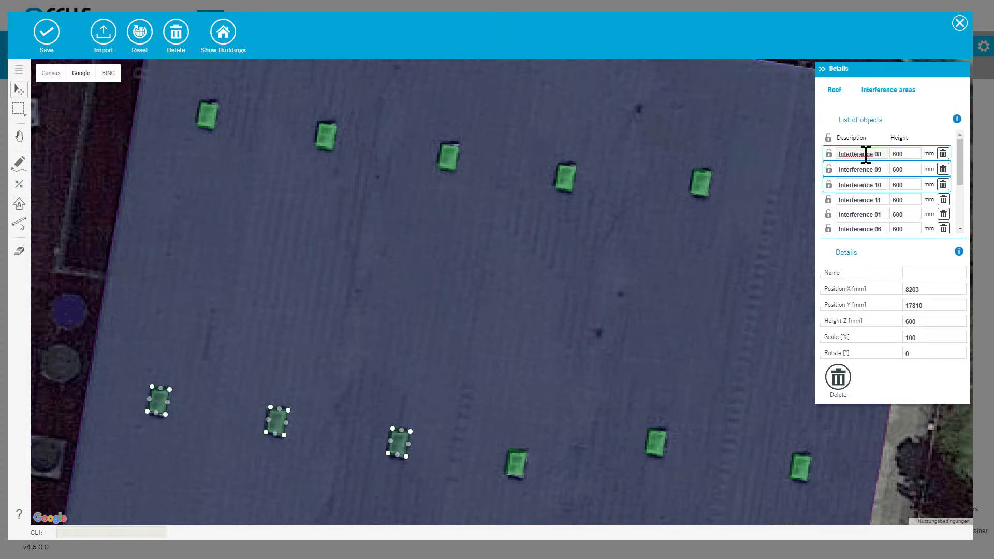
left_click(866, 200, "ctrl")
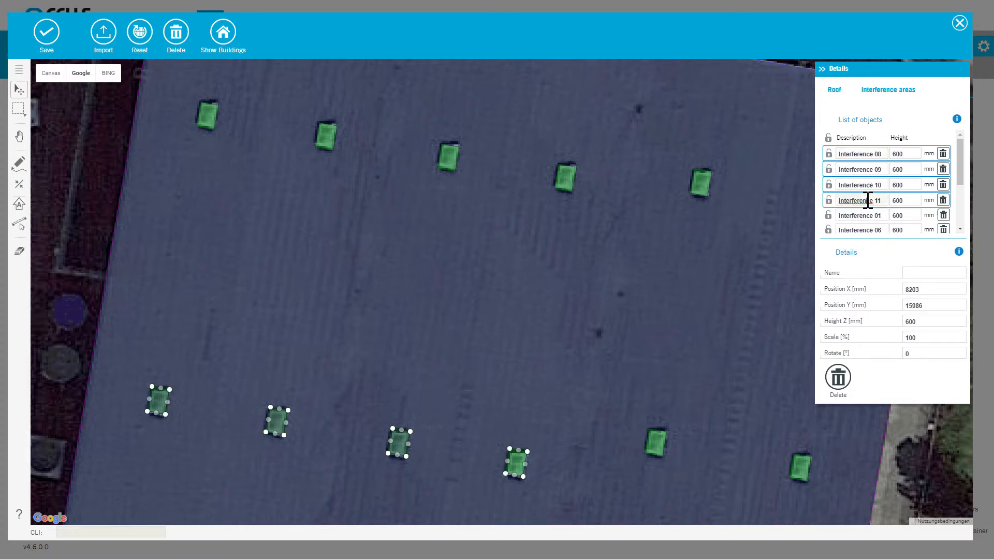
left_click(863, 230, "ctrl")
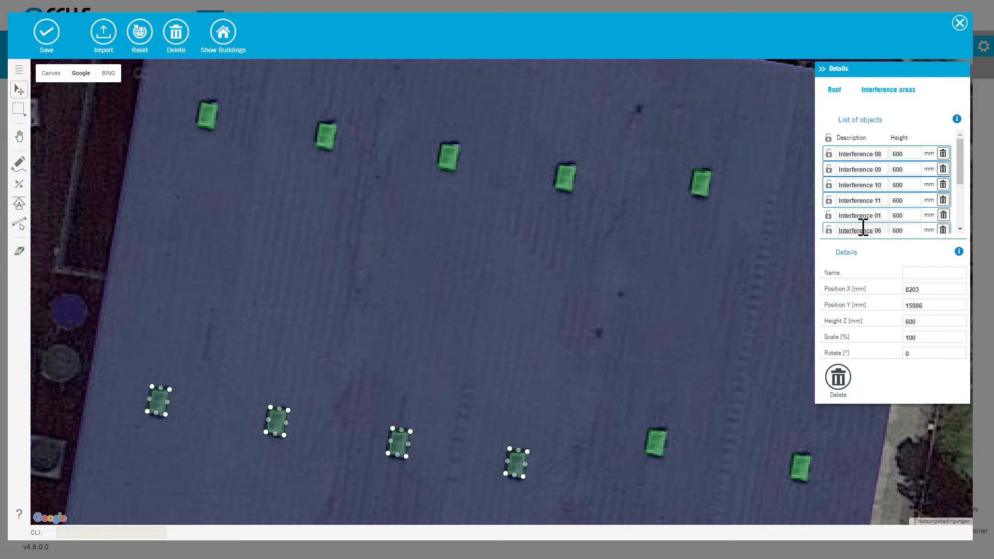
scroll(863, 193, "down", 3)
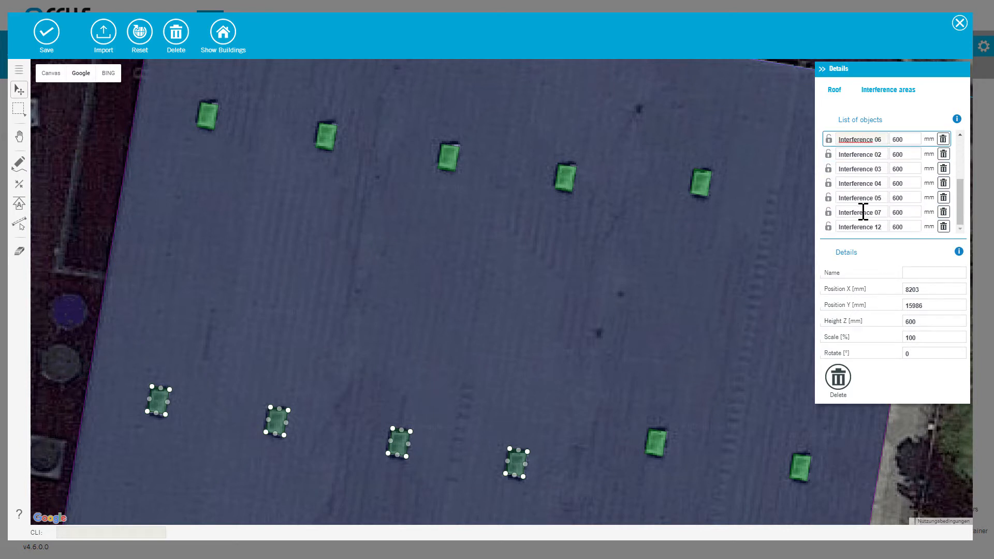
left_click(863, 212, "ctrl")
left_click(863, 228, "ctrl")
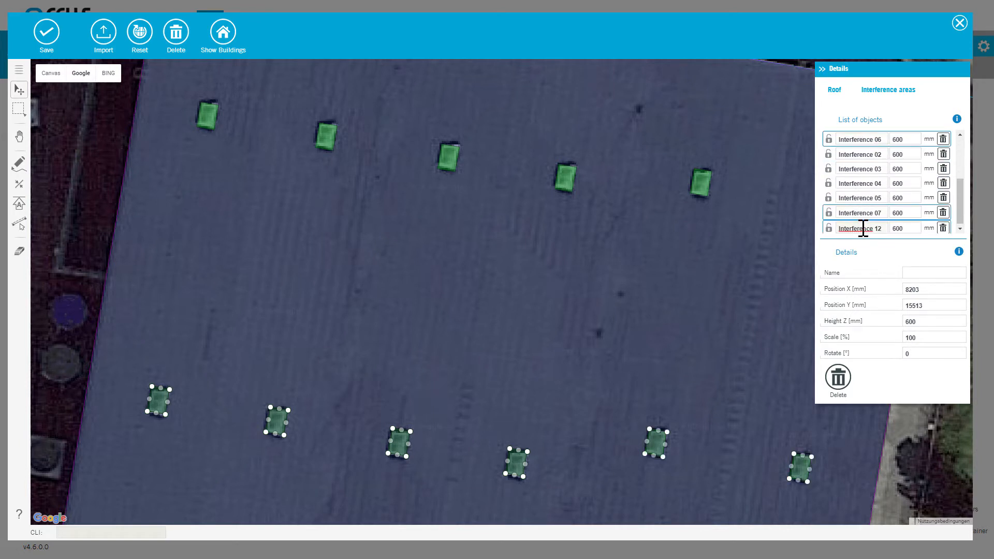
left_click(862, 154)
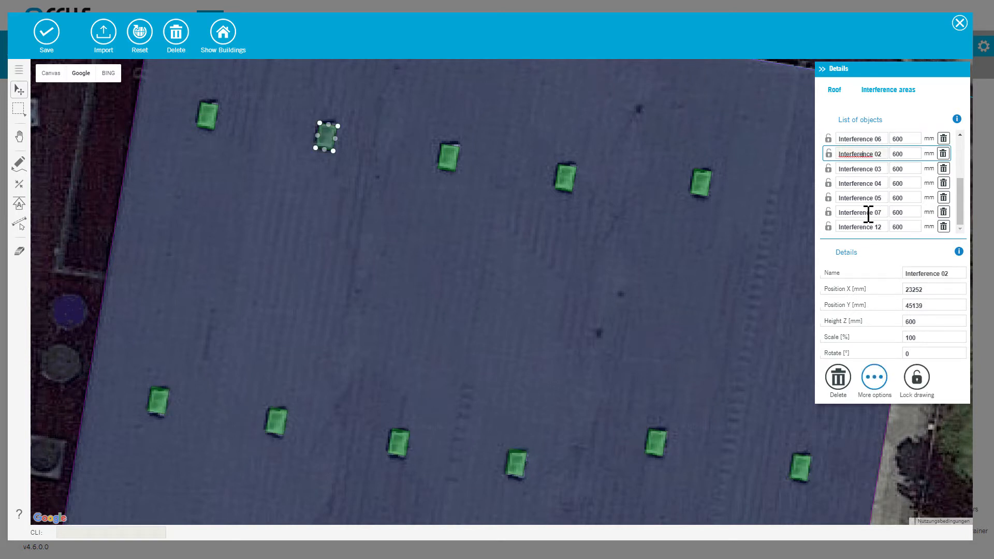
Extend the selection from Interference 02 through Interference 07 in the object list and set their height to 800 mm.
left_click(868, 212, "shift")
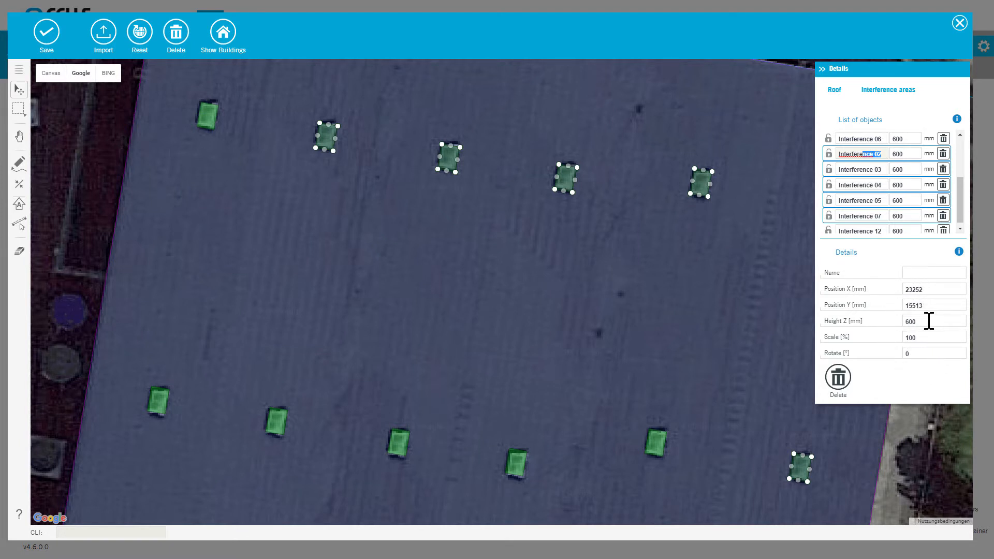
double_click(910, 322)
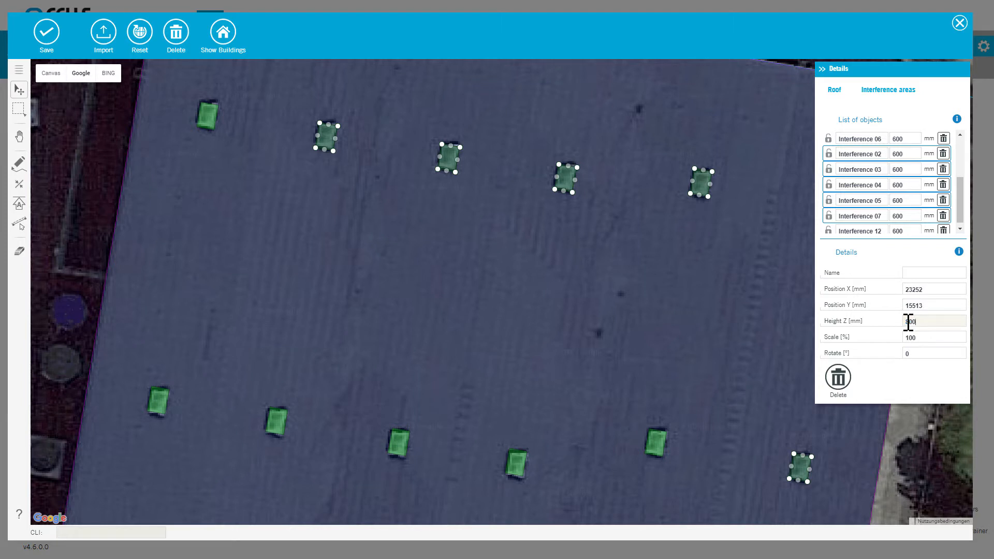
type("800")
key("Tab")
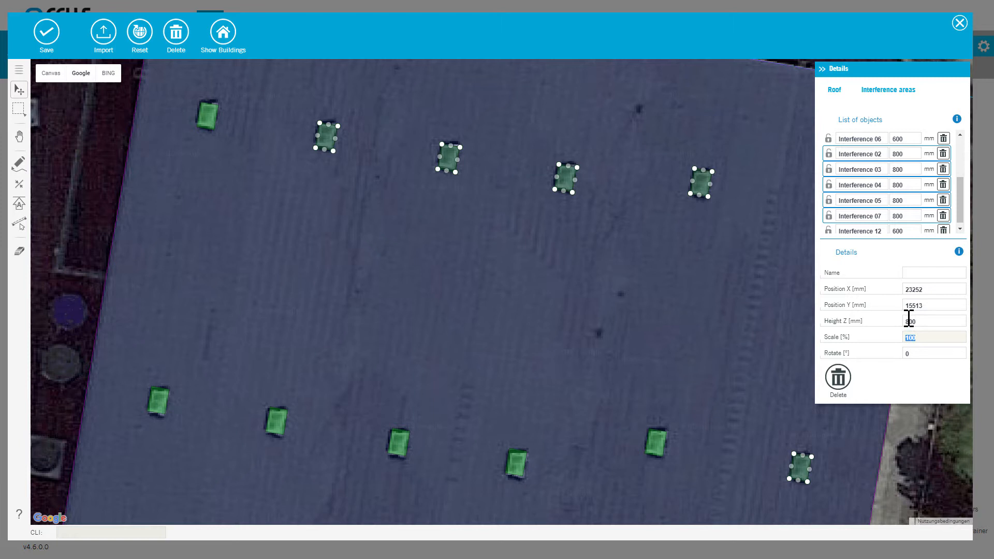
Try shifting the selected interference areas in X by entering 23252+50, and return Position X to 23252.
left_click(930, 288)
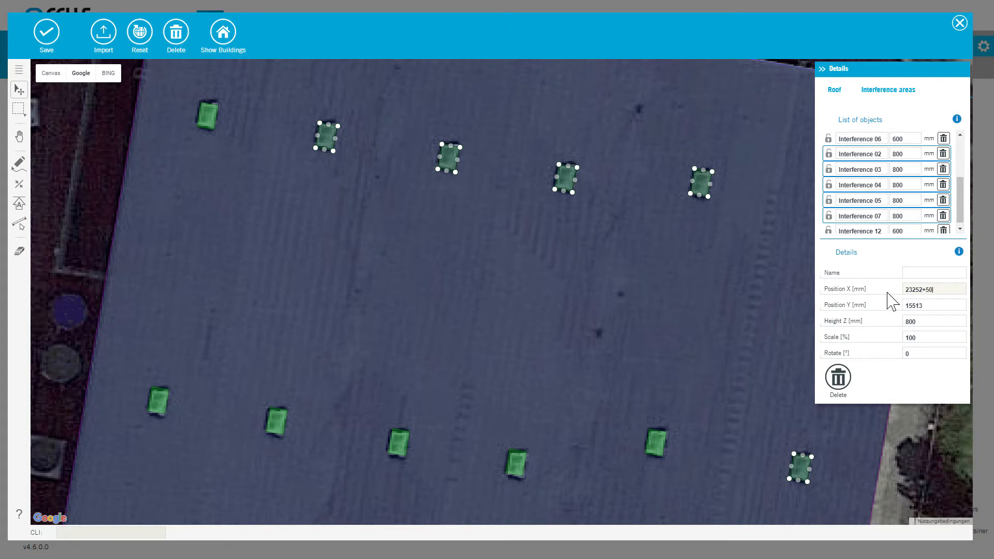
key("Tab")
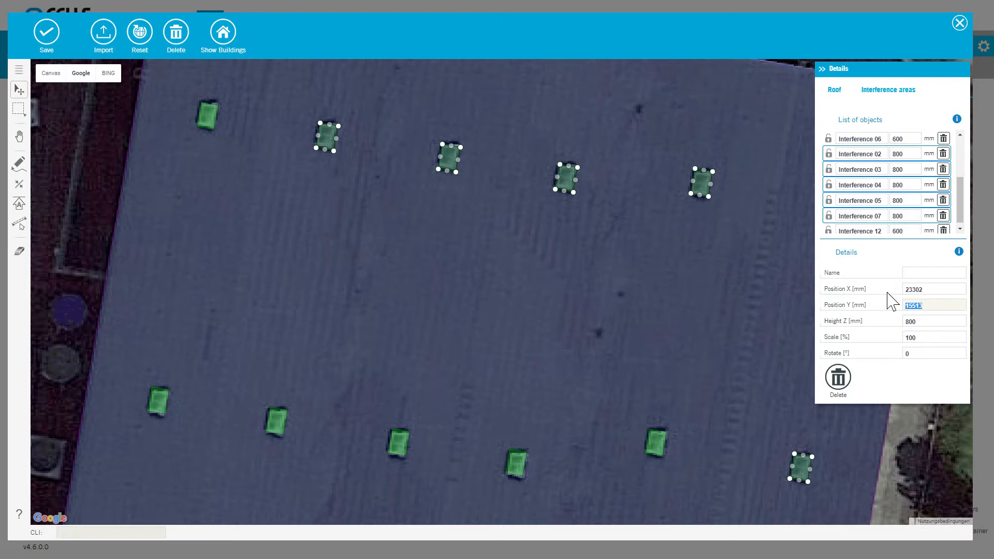
left_click(926, 289)
key("Tab")
Read the help hints for the object details and for the list of objects, closing each one.
left_click(958, 253)
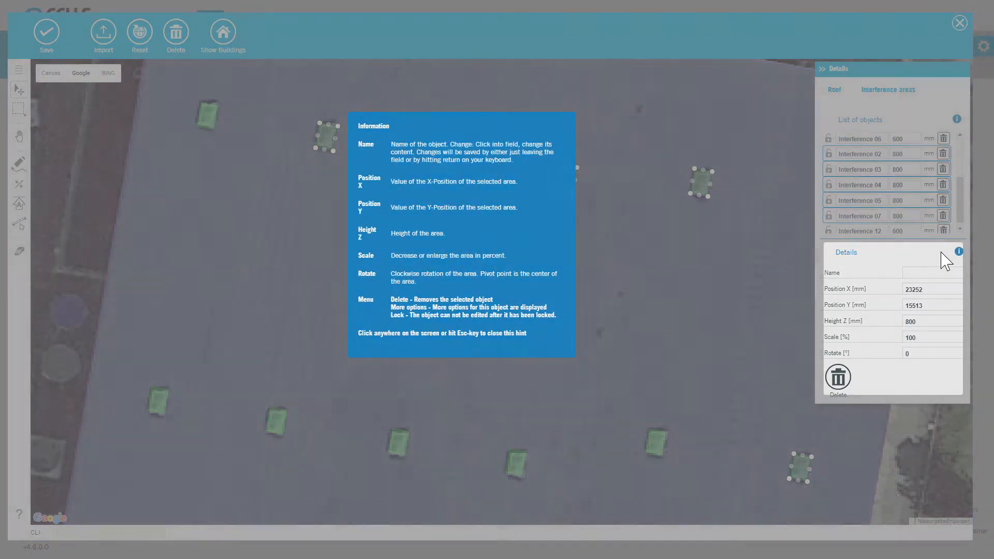
left_click(943, 260)
left_click(956, 121)
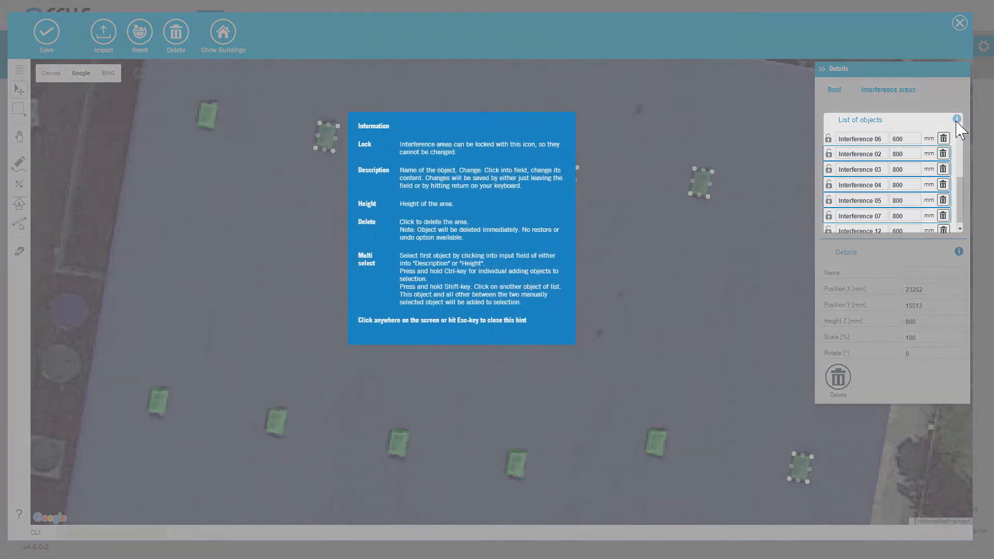
left_click(957, 123)
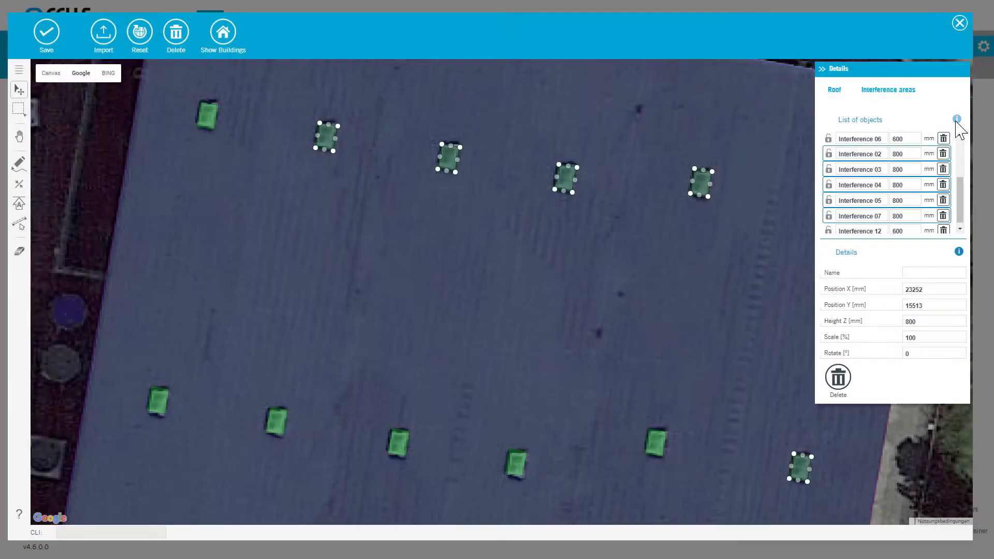
left_click(18, 91)
left_click(19, 165)
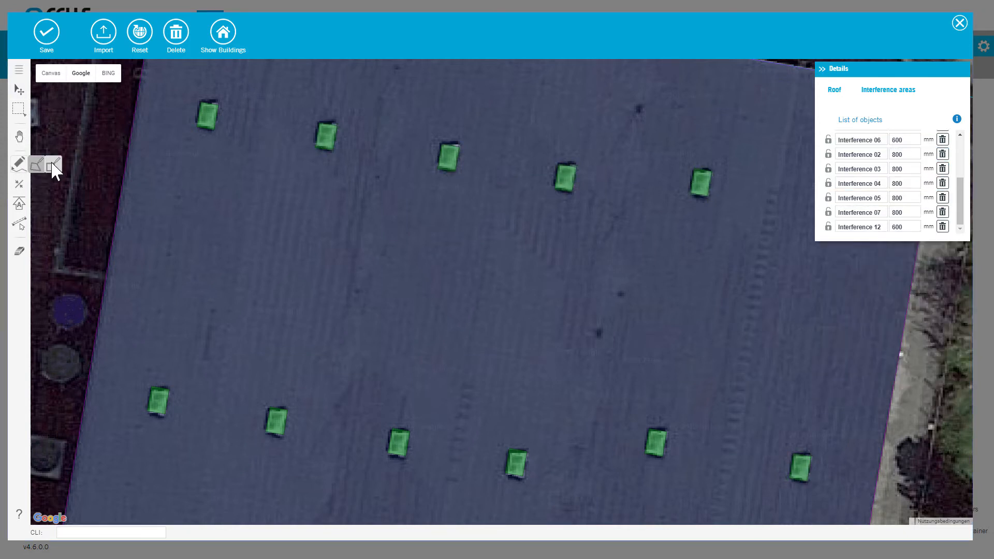
left_click(19, 187)
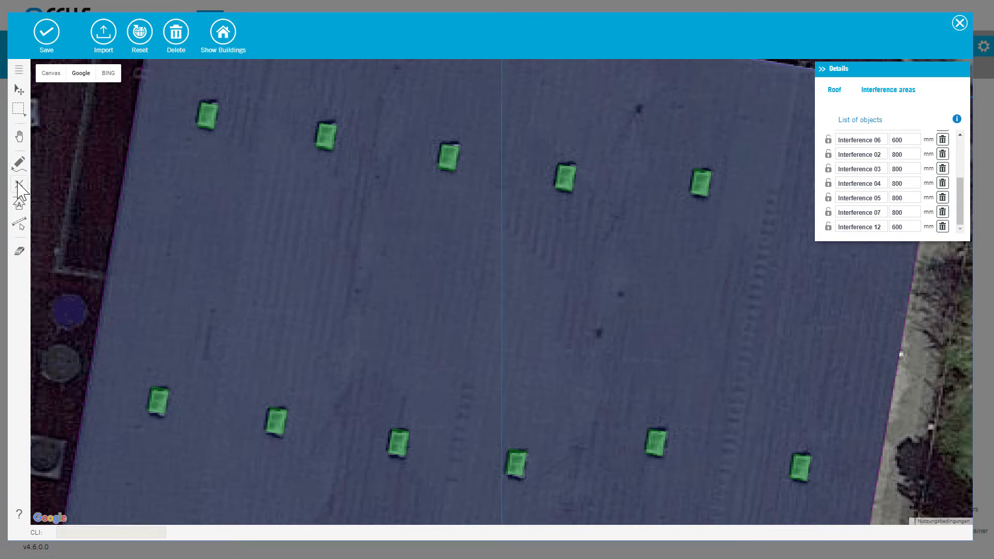
left_click(19, 204)
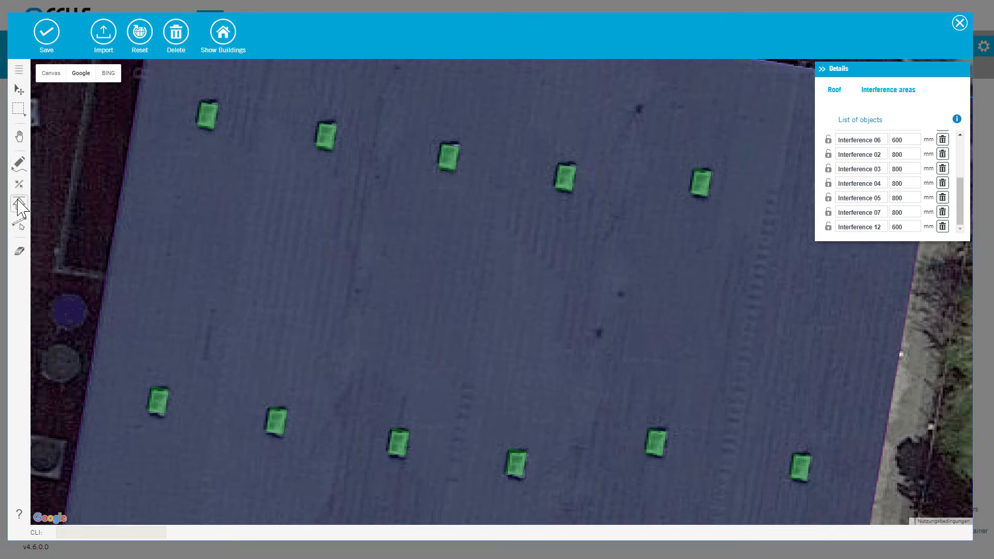
left_click(17, 225)
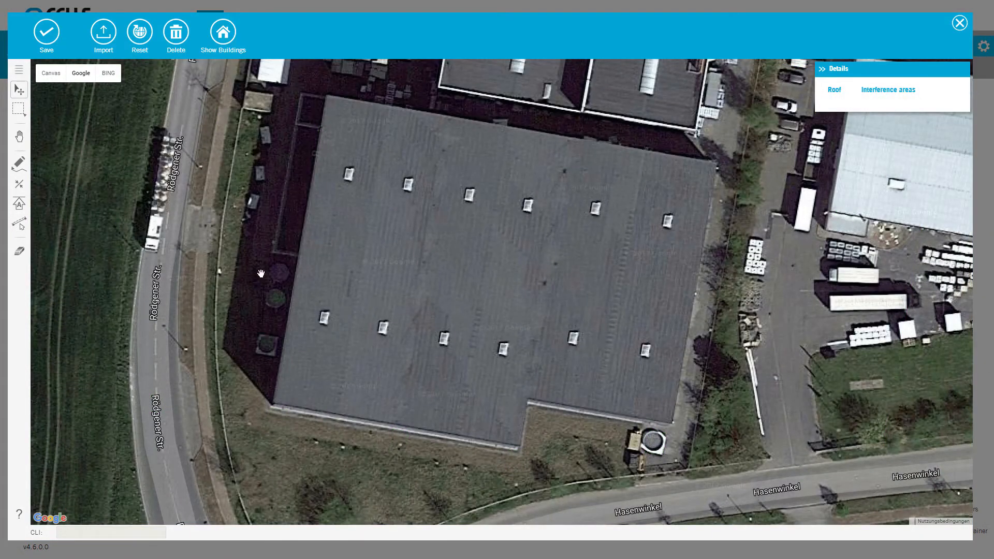
Place a guide line along the building roof's upper edge through two distant points on that edge, and leave the guide line tool.
left_click(19, 185)
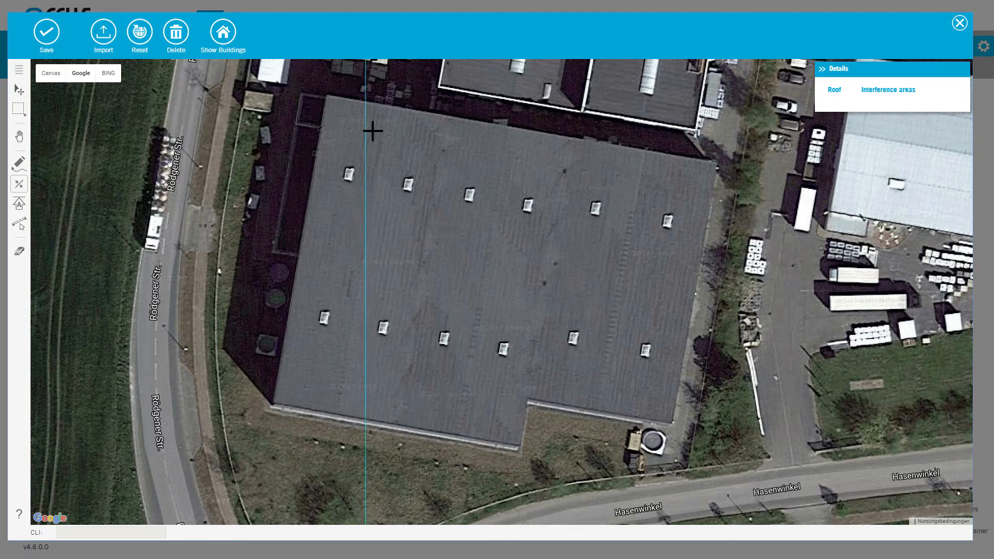
scroll(372, 131, "up", 1)
scroll(381, 146, "up", 1)
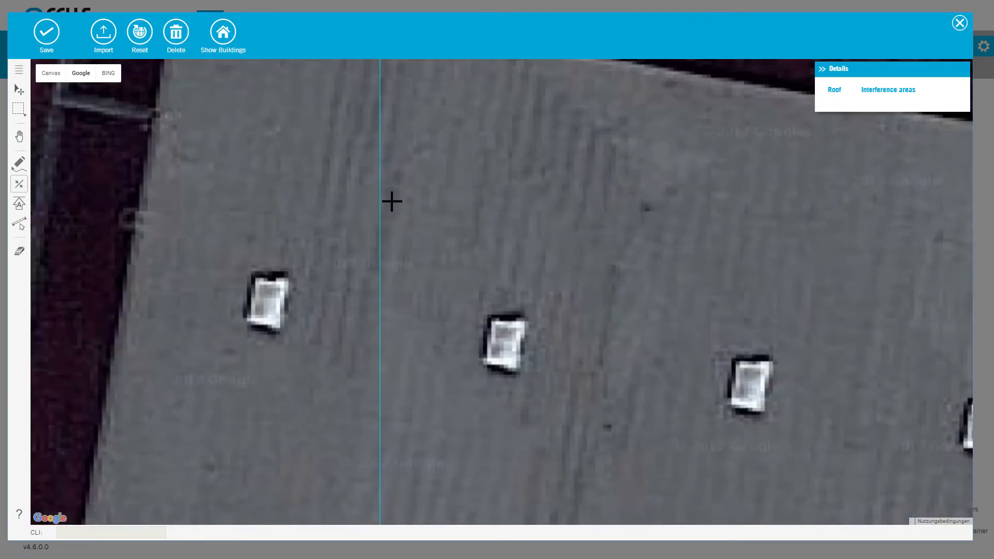
left_click_drag(395, 188, 451, 352)
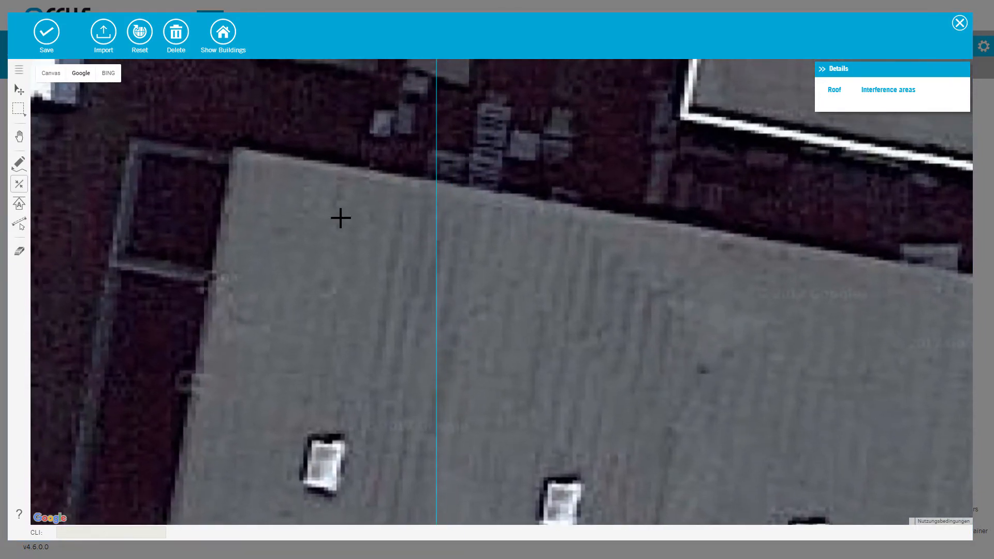
left_click(280, 156)
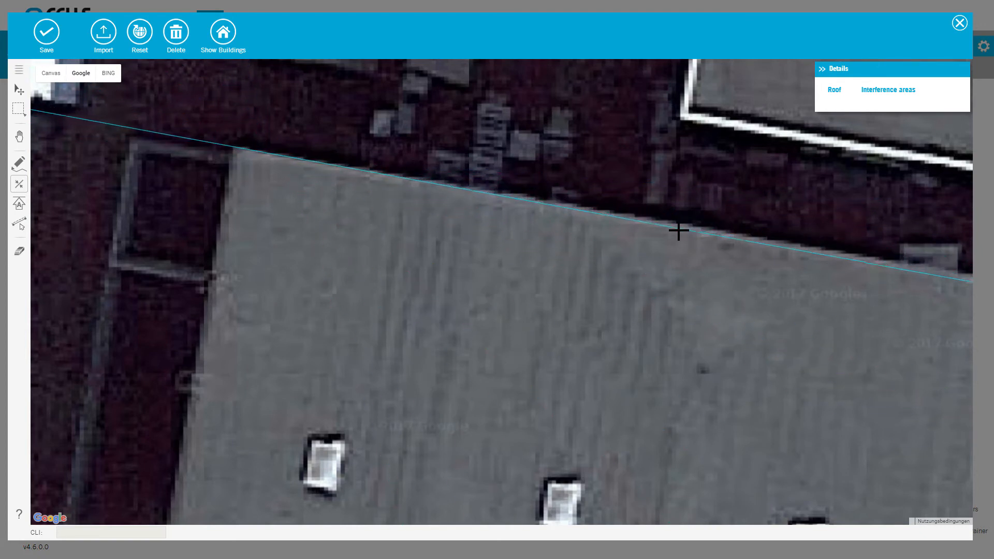
left_click_drag(698, 233, 367, 196)
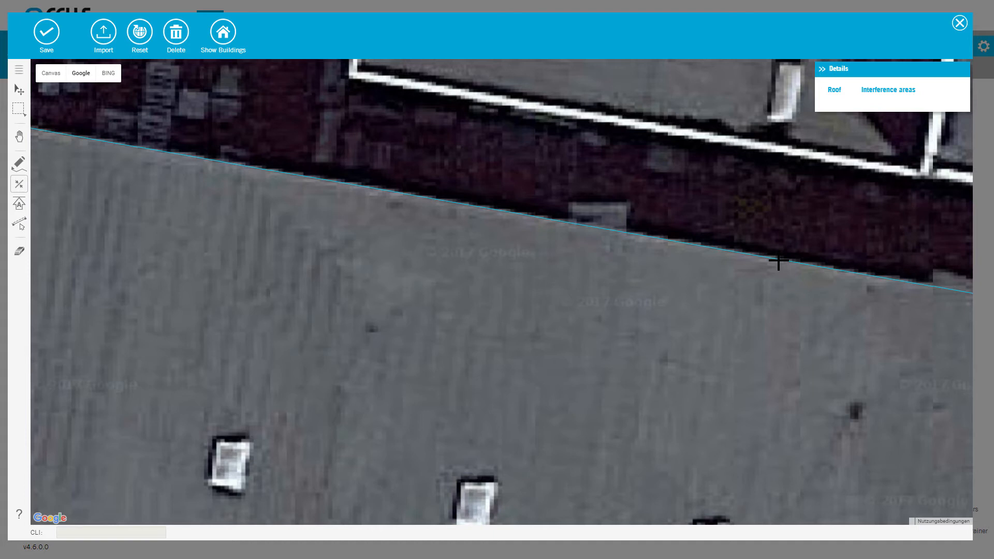
left_click(778, 261)
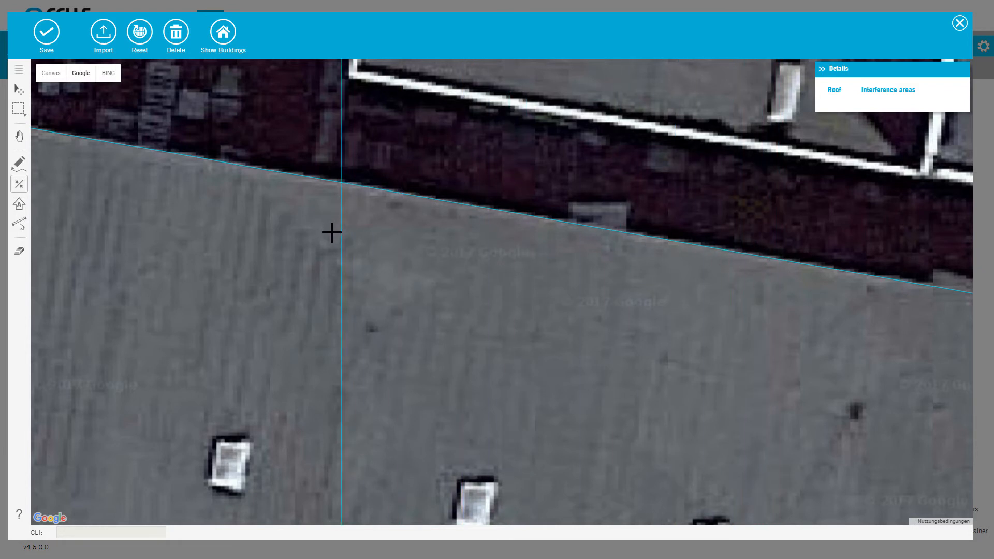
left_click_drag(181, 250, 674, 303)
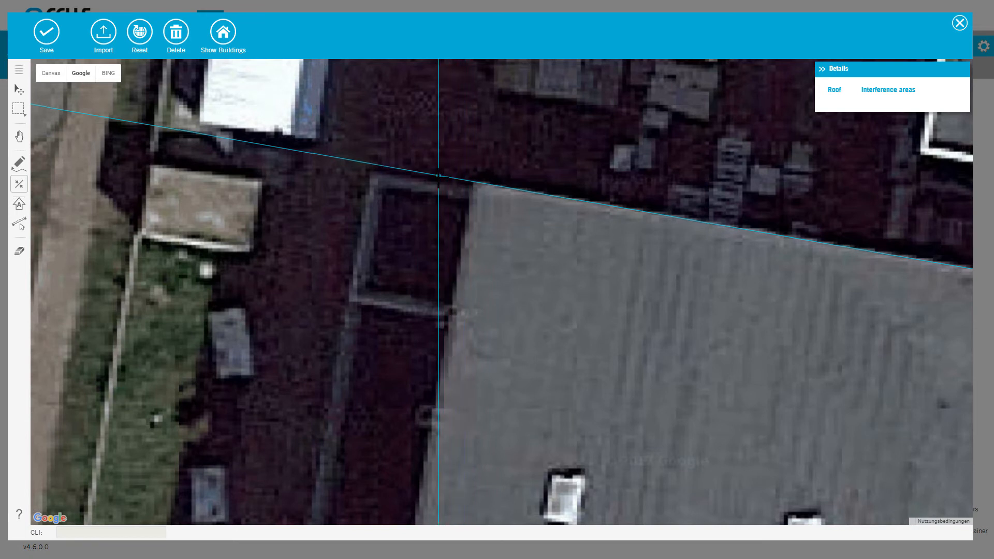
left_click(19, 92)
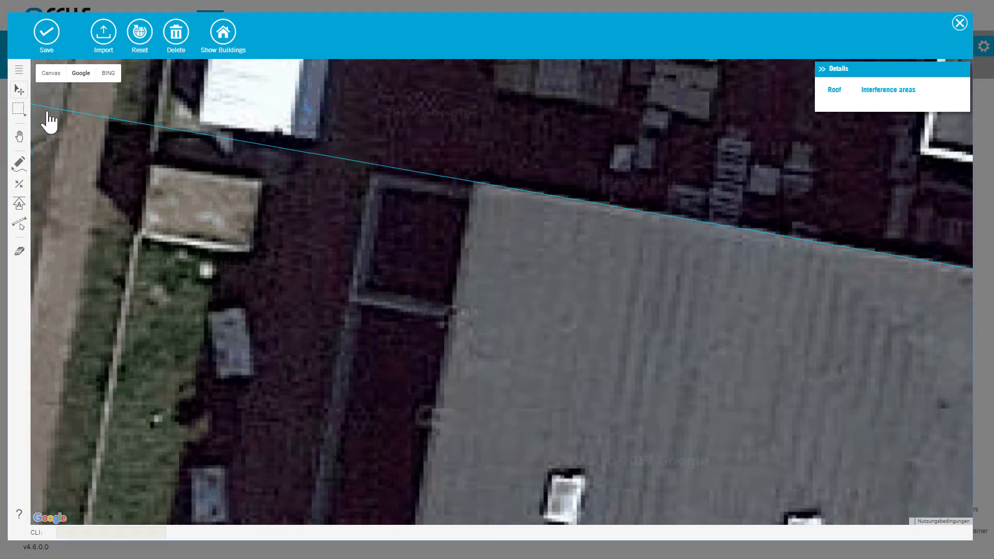
Start a roof polygon at the building's upper-left corner on the guide line and trace its left edge down to the lower-left corner.
scroll(371, 250, "down", 2)
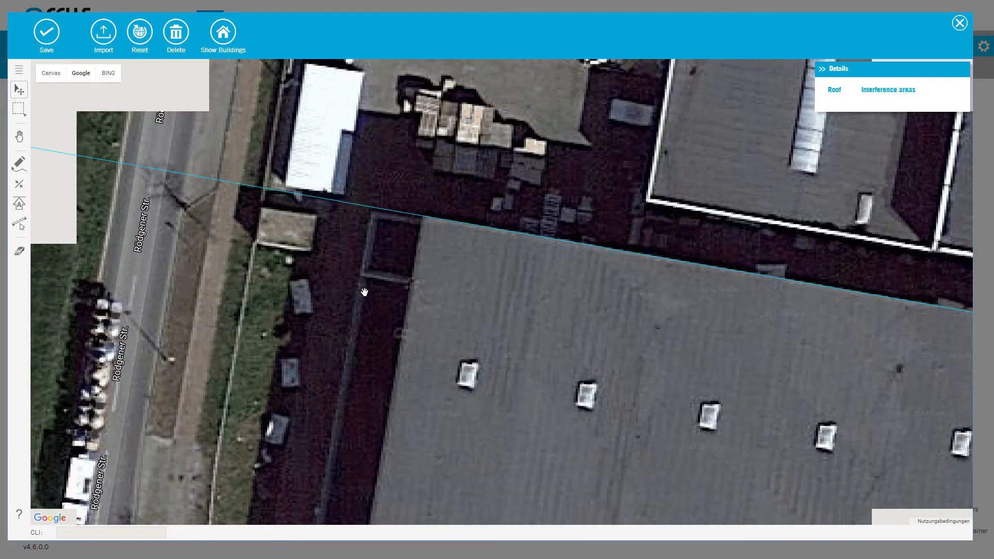
left_click_drag(362, 243, 276, 203)
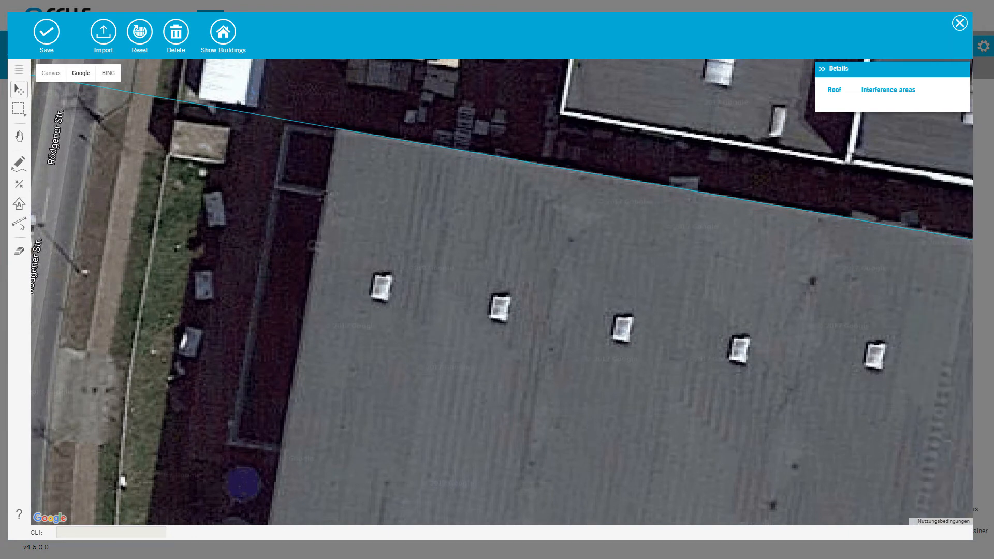
scroll(282, 215, "down", 1)
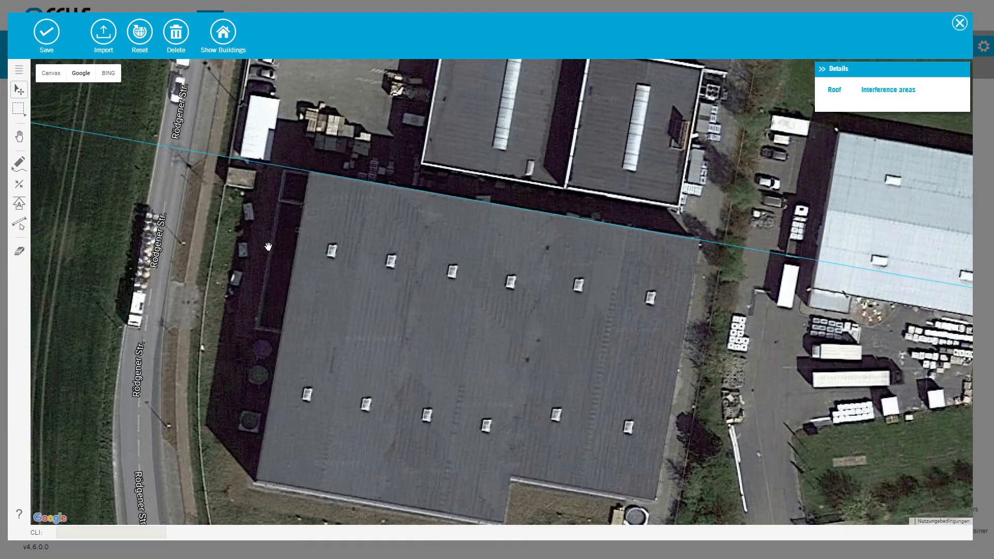
left_click_drag(268, 247, 316, 207)
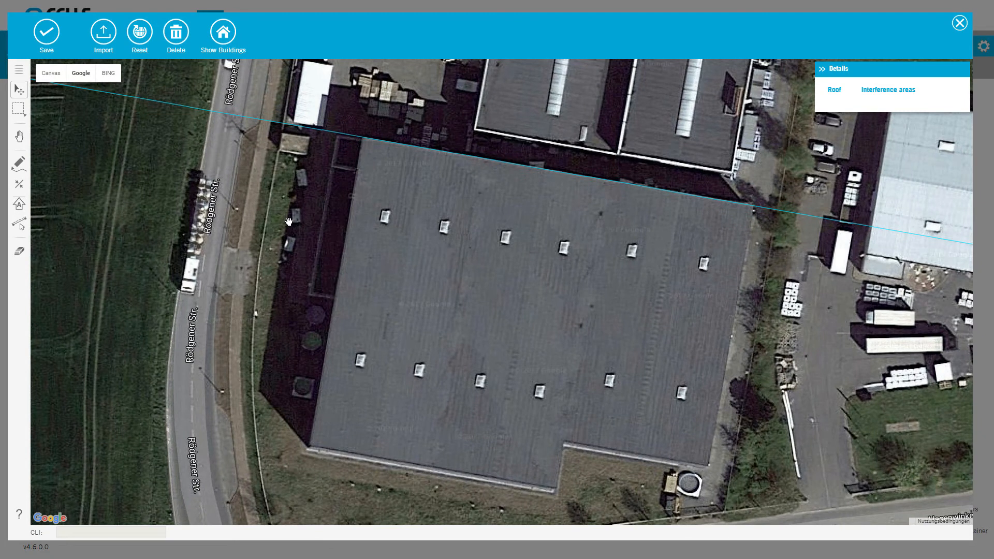
left_click(18, 164)
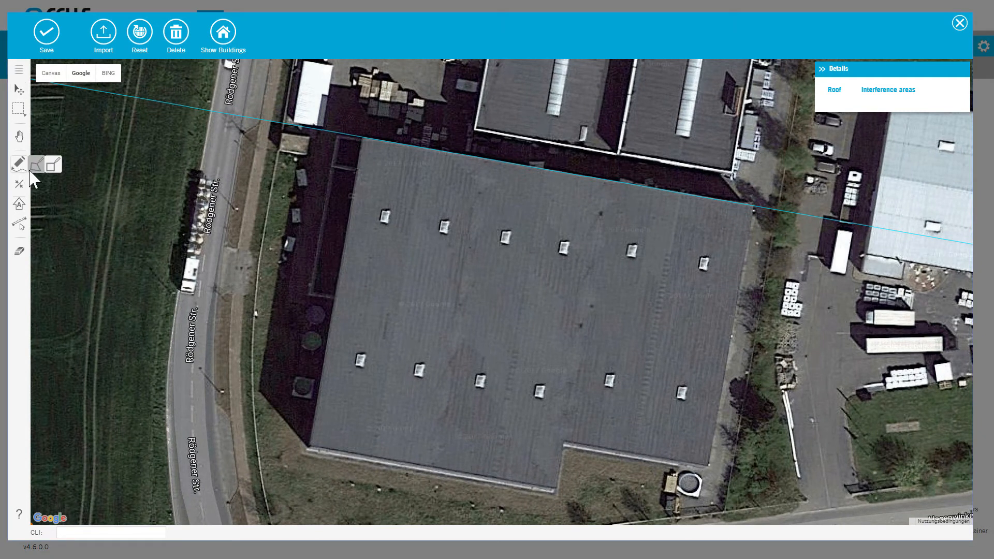
left_click(37, 166)
left_click(362, 138)
left_click(287, 414)
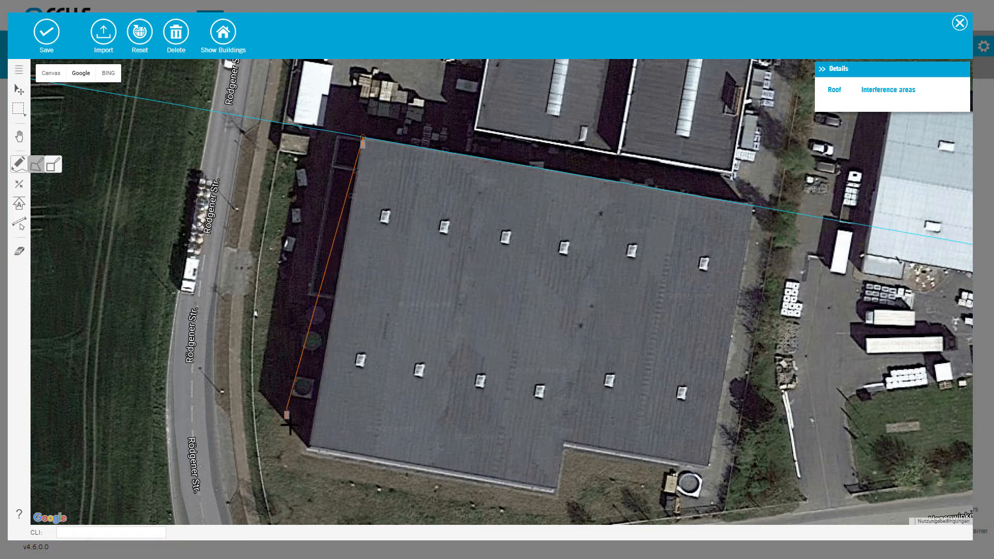
left_click(307, 446)
Trace the roof's stepped lower edge and right edge up to the guide line, and close the polygon at its starting corner.
scroll(557, 494, "up", 1)
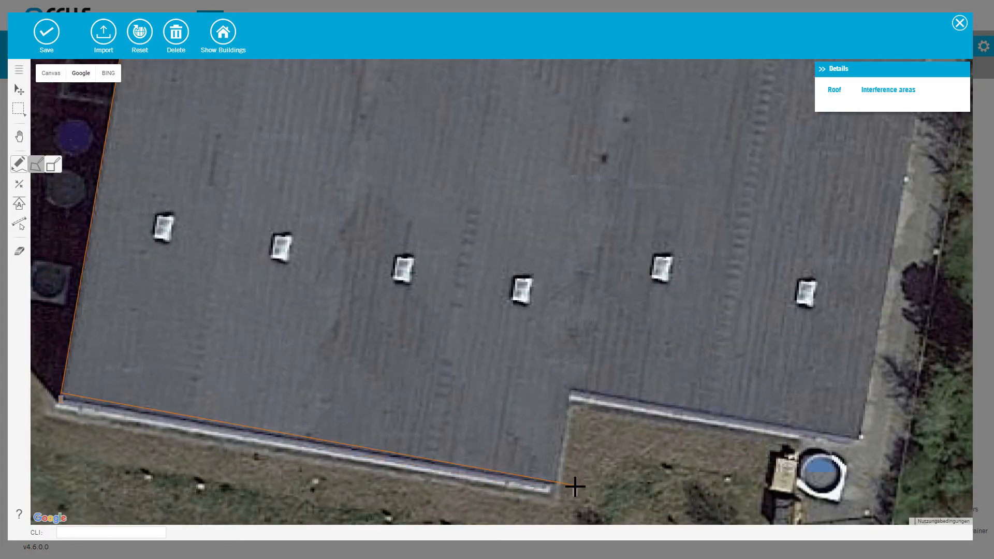
key("Down")
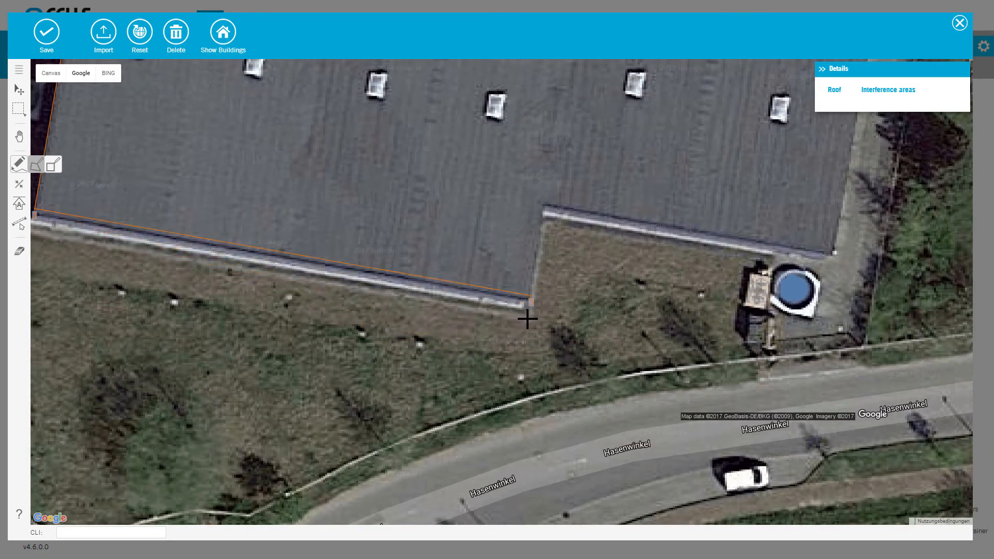
left_click(526, 319)
left_click(549, 207)
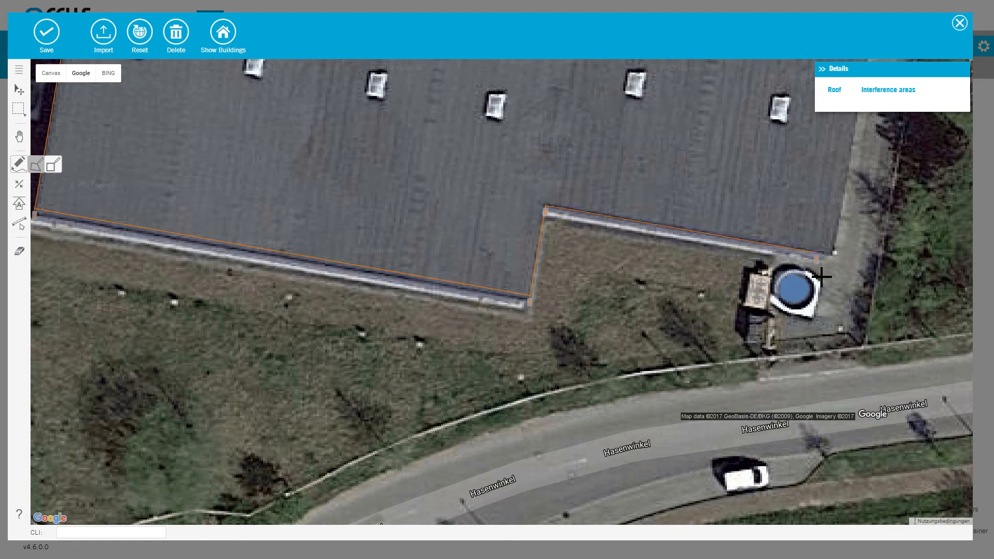
left_click(873, 260)
left_click_drag(828, 284, 691, 317)
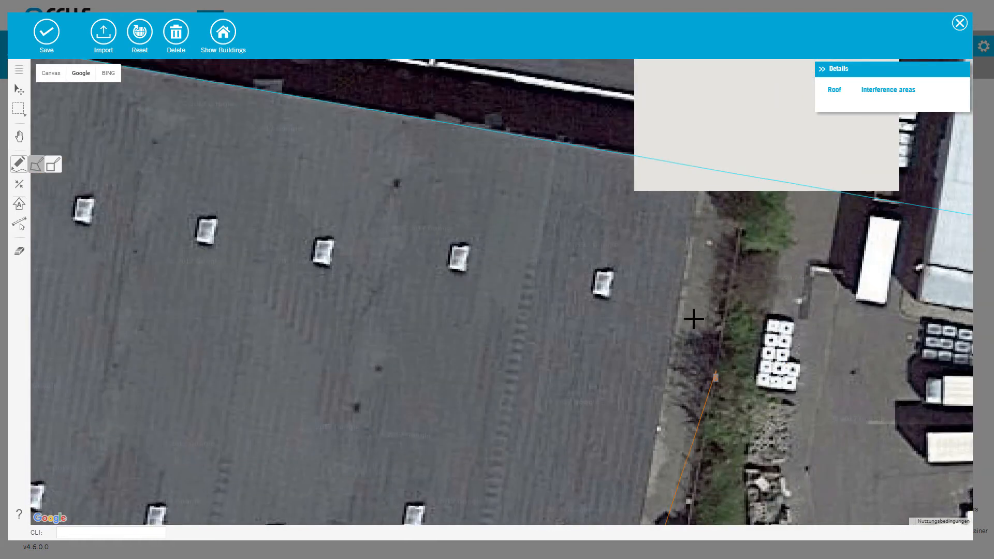
scroll(585, 217, "down", 3)
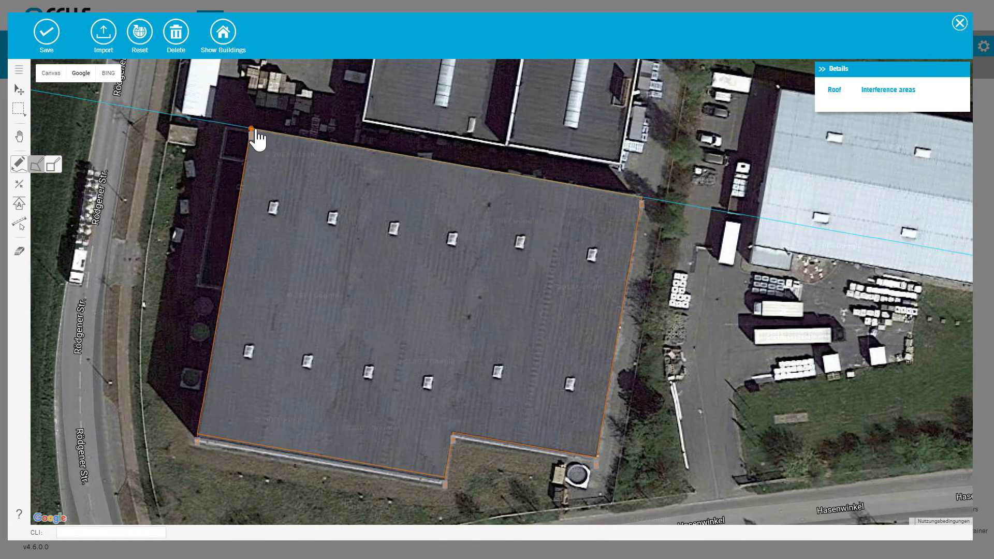
left_click(252, 133)
left_click(261, 169)
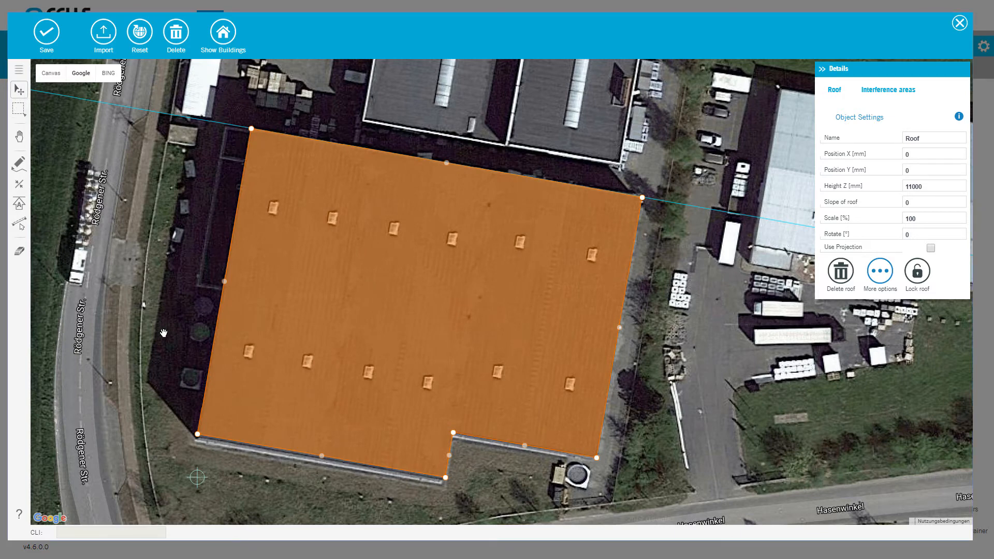
Deselect the new roof polygon, select it again and move it very slightly up and to the left.
left_click(190, 303)
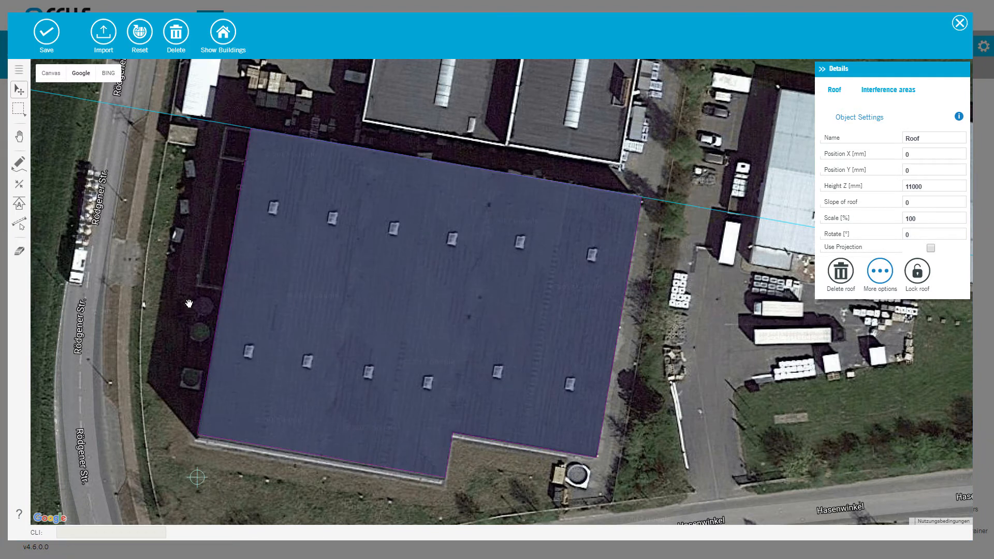
left_click(297, 317)
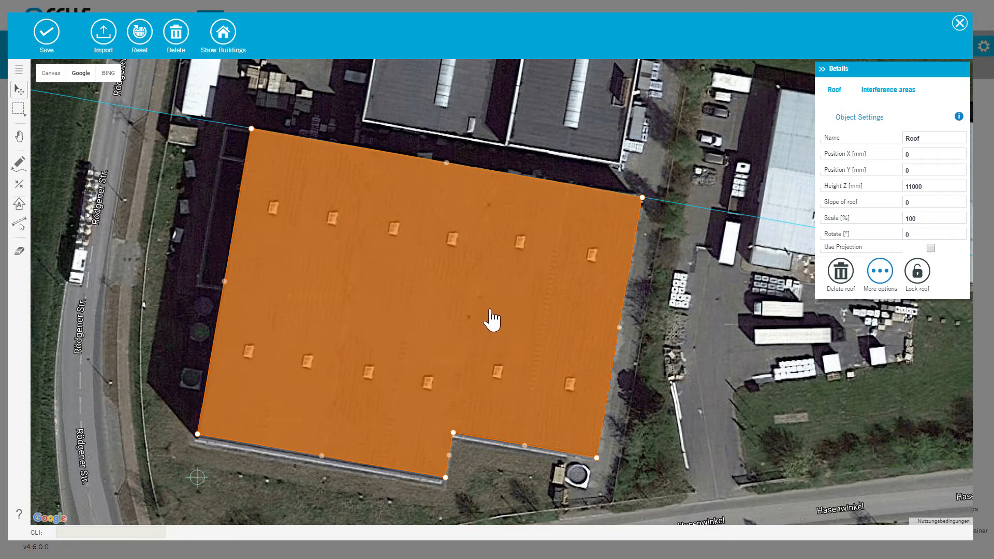
mouse_move(494, 323)
left_mouse_down()
mouse_move(510, 340)
mouse_move(526, 335)
mouse_move(526, 315)
mouse_move(490, 319)
left_mouse_up()
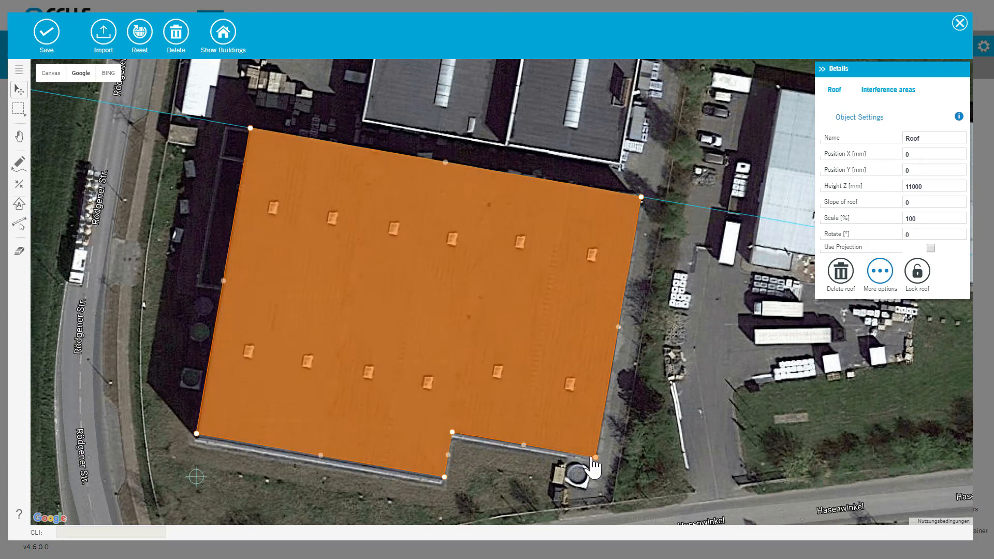
Try pulling the roof's lower-right corner and its right edge's midpoint outward, undoing each change.
left_click_drag(596, 457, 662, 475)
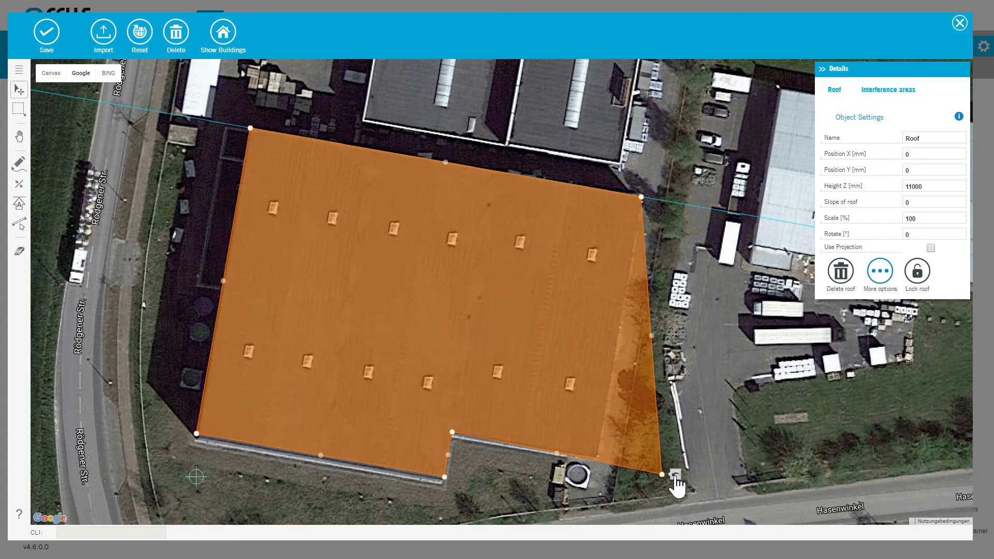
left_click(674, 475)
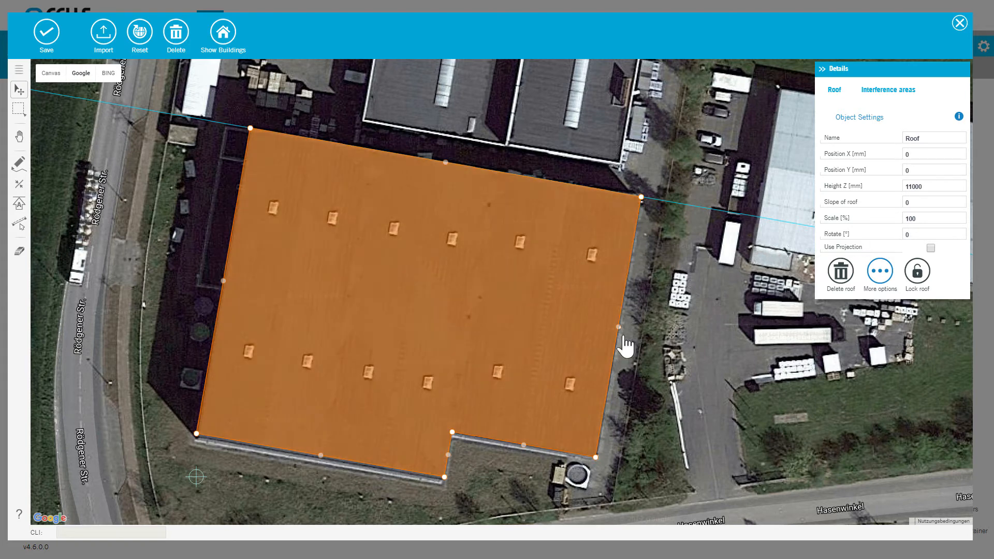
left_click_drag(618, 323, 692, 341)
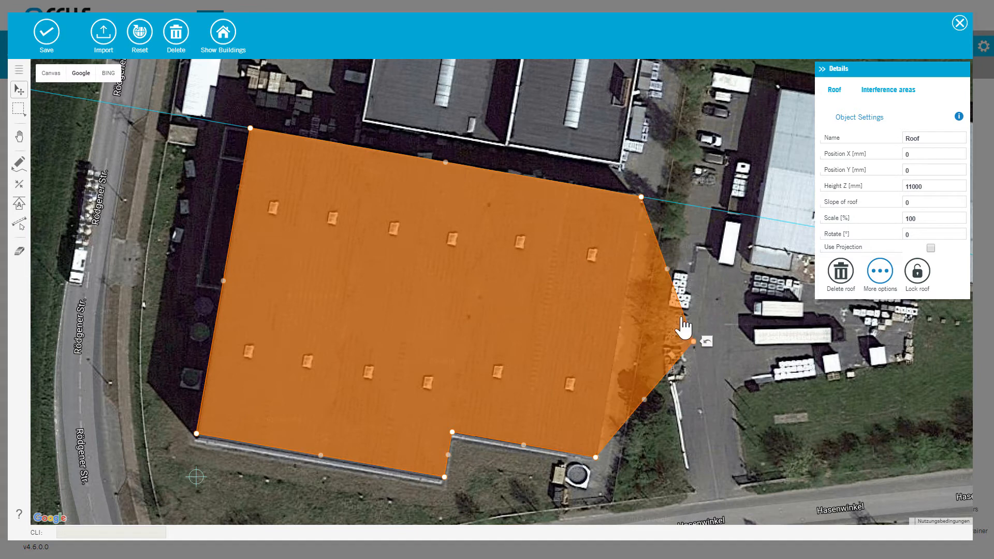
left_click(706, 342)
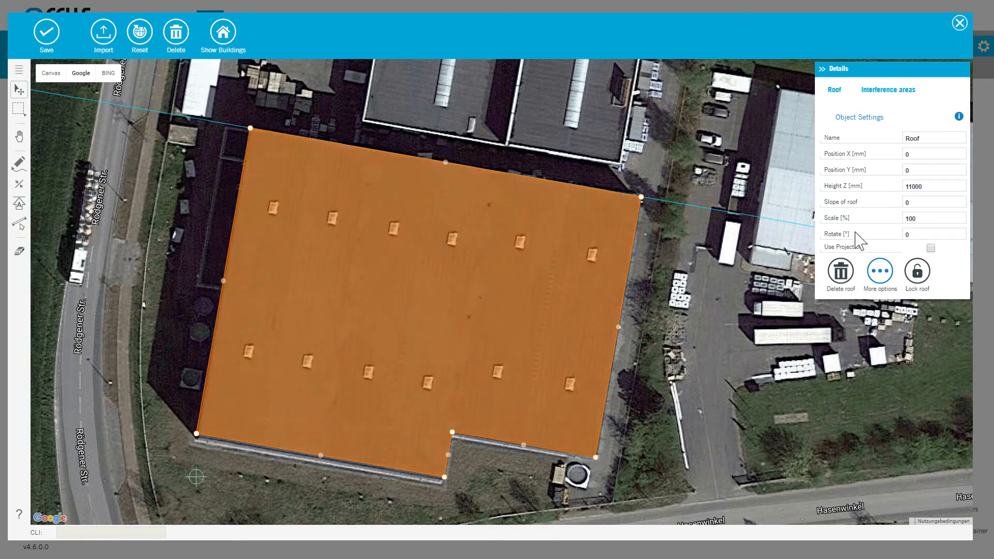
Show the roof's corner point coordinates and lock the roof against editing.
left_click(880, 272)
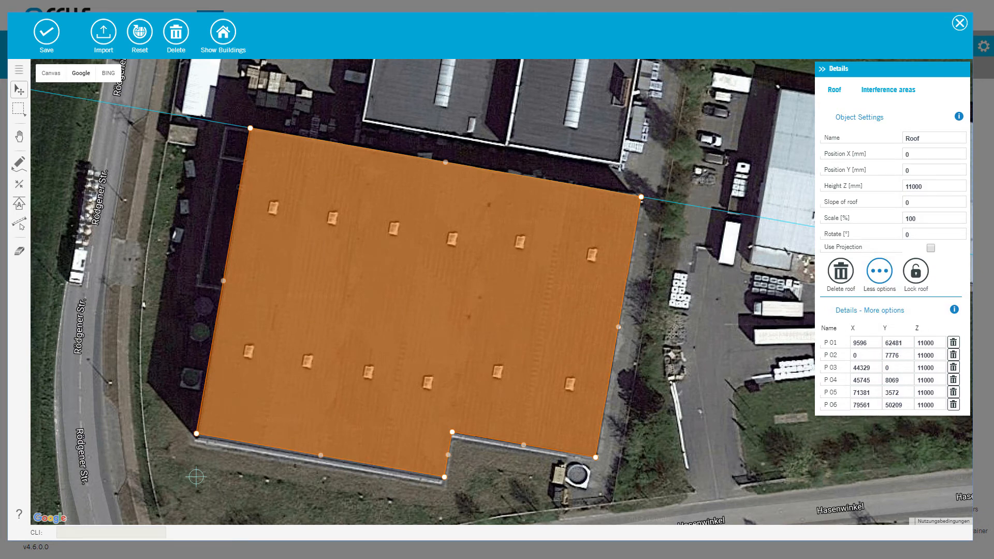
left_click(916, 272)
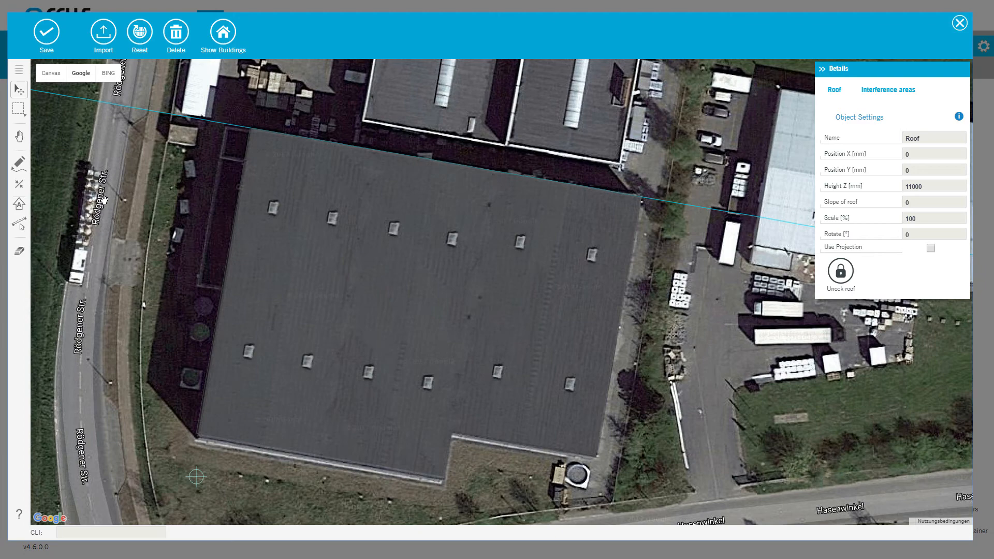
Draw a rectangular interference area of about 1.5 by 2.3 m over the roof's upper-left skylight, and leave the drawing tool.
scroll(272, 268, "up", 2)
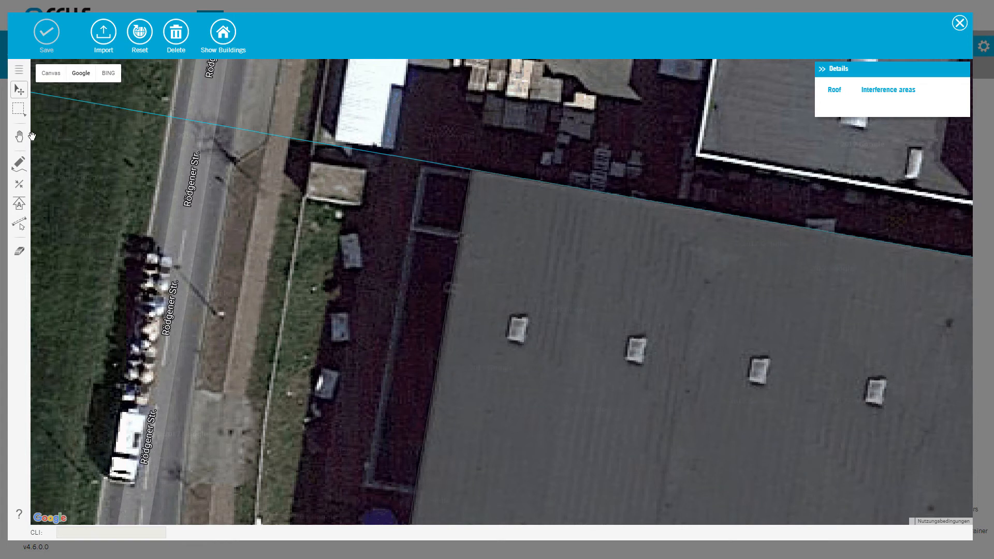
left_click(20, 168)
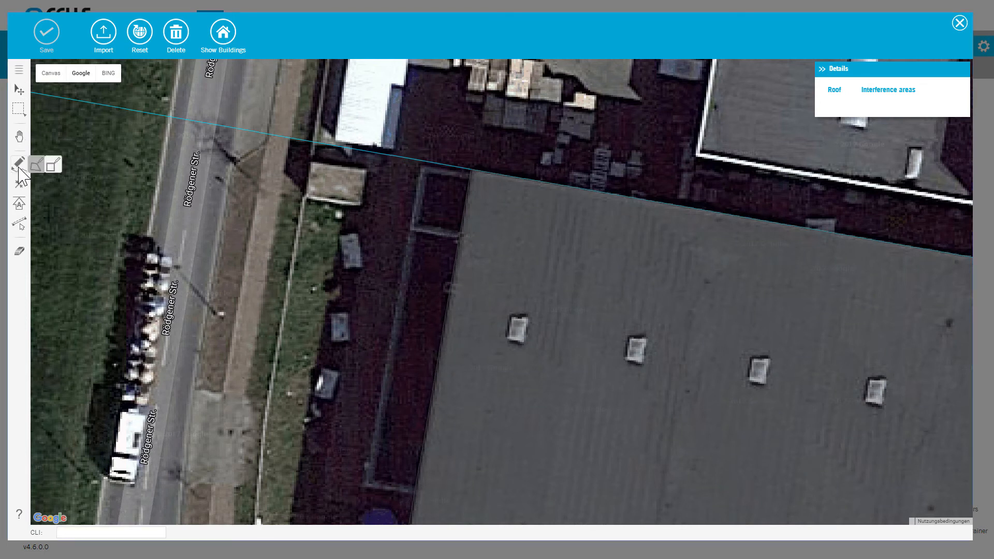
left_click(55, 167)
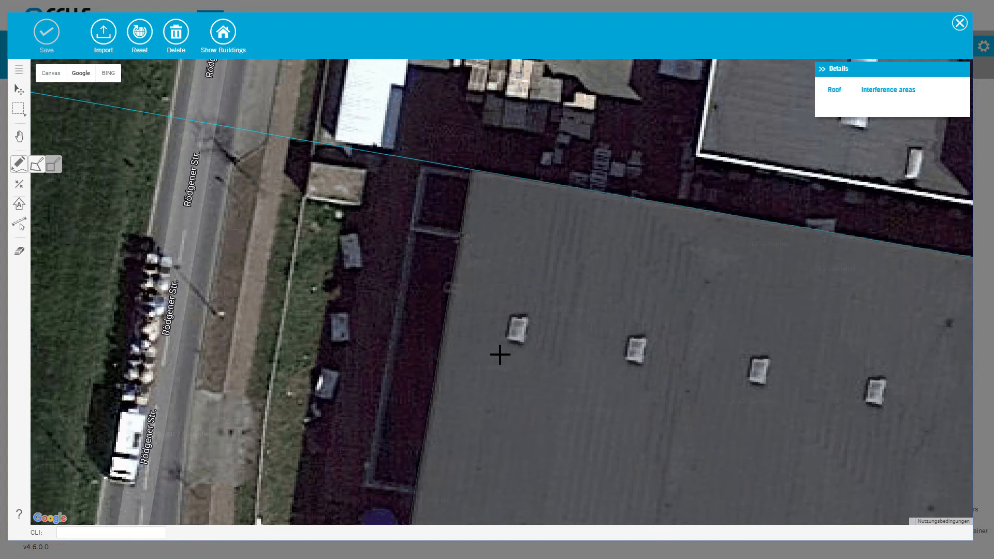
scroll(500, 354, "up", 1)
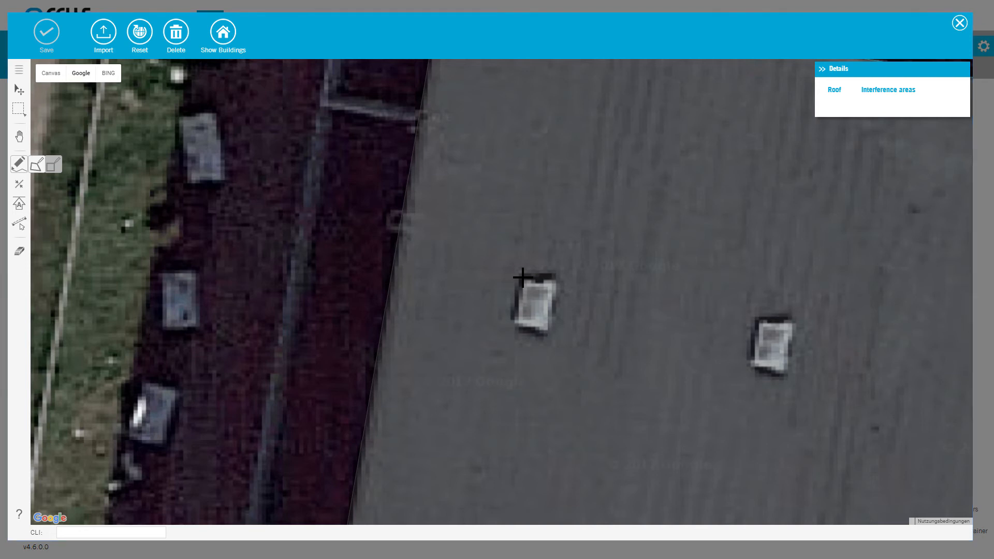
left_click_drag(524, 280, 547, 336)
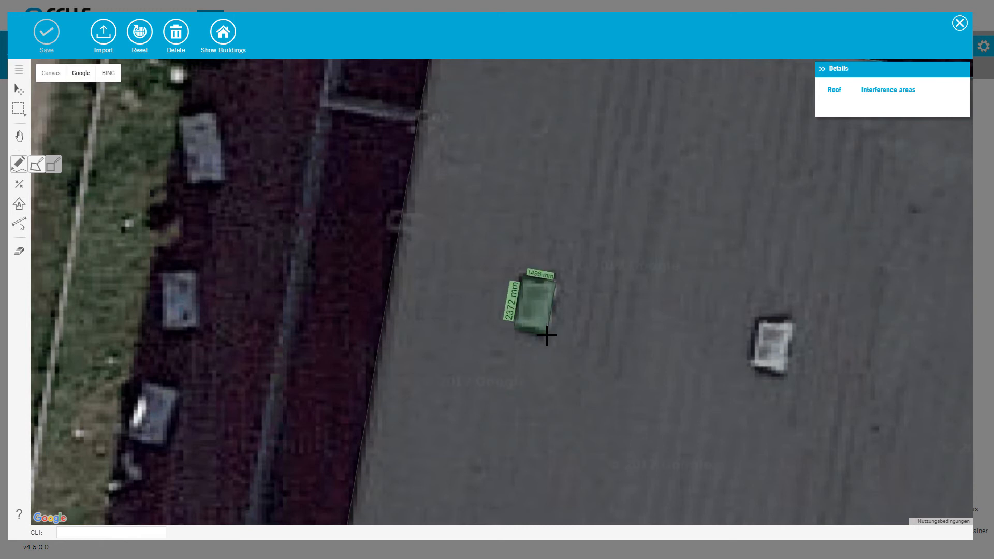
left_click(548, 333)
left_click(548, 334)
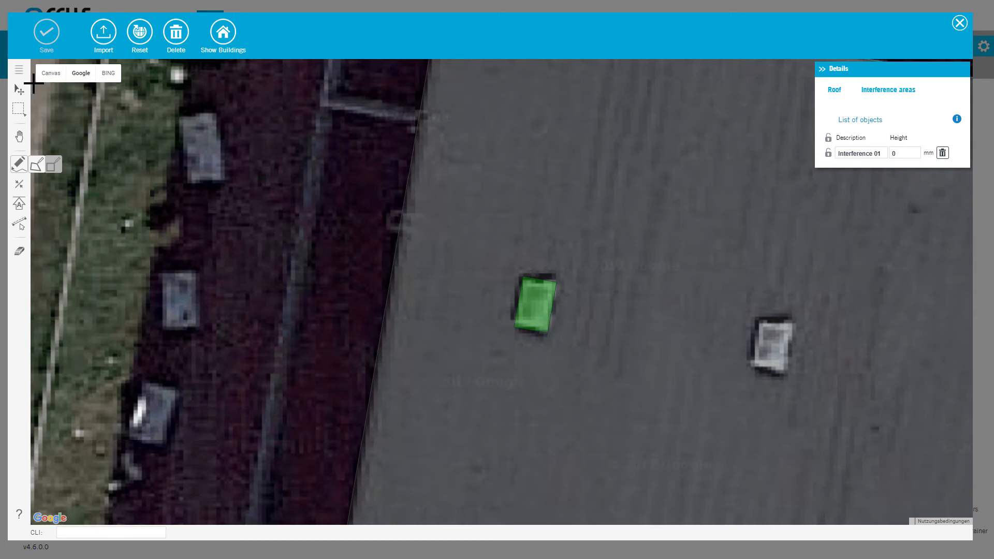
left_click(21, 92)
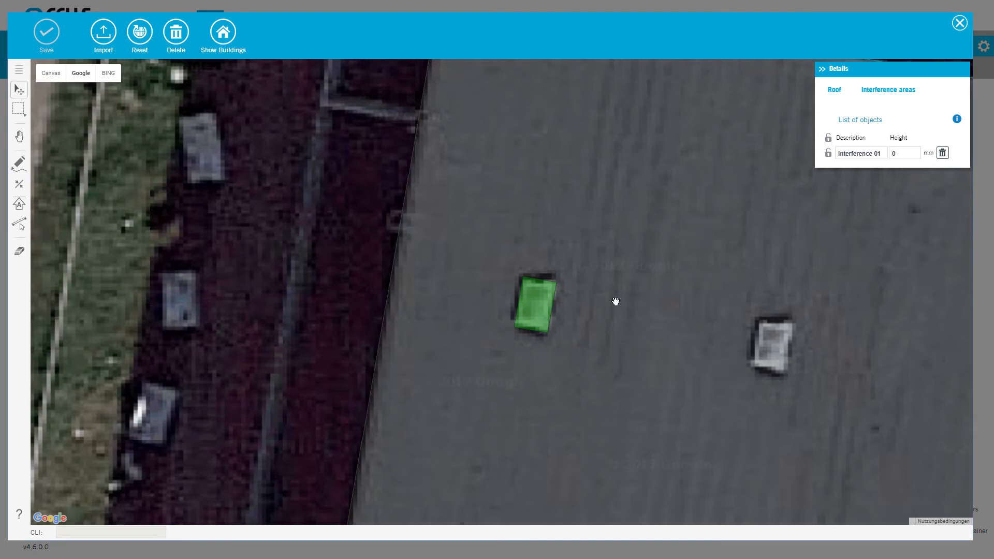
Lock and unlock the new interference area twice from the list of objects.
scroll(616, 300, "down", 1)
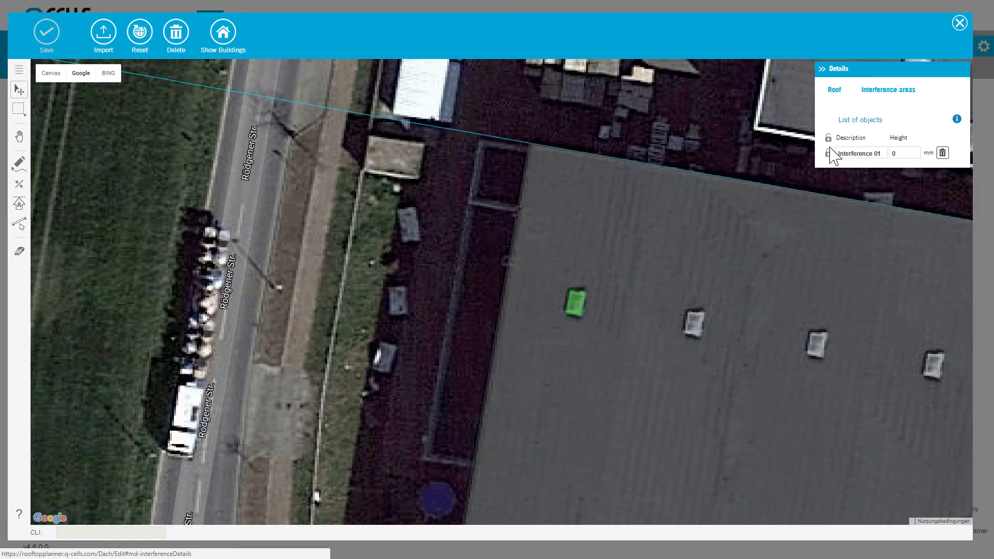
left_click(893, 154)
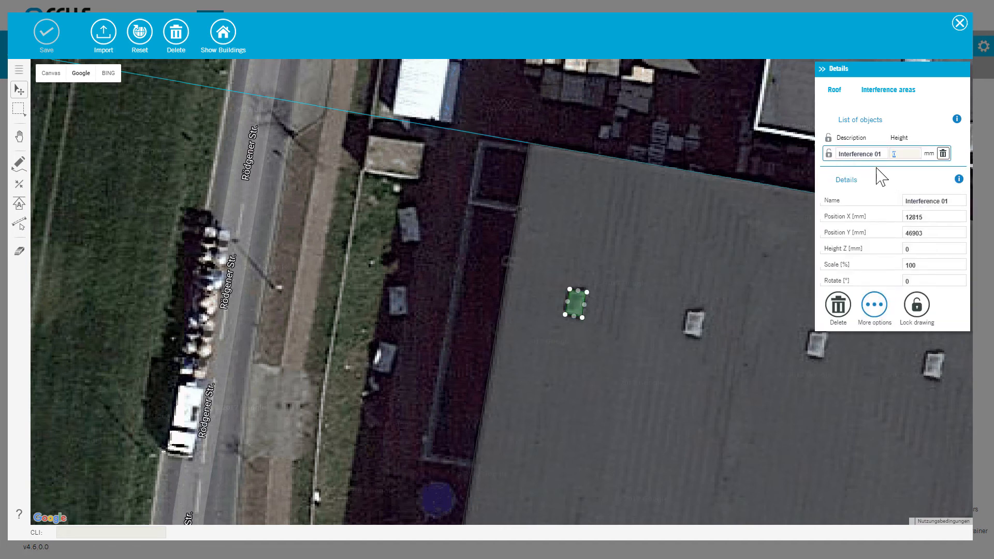
left_click(828, 153)
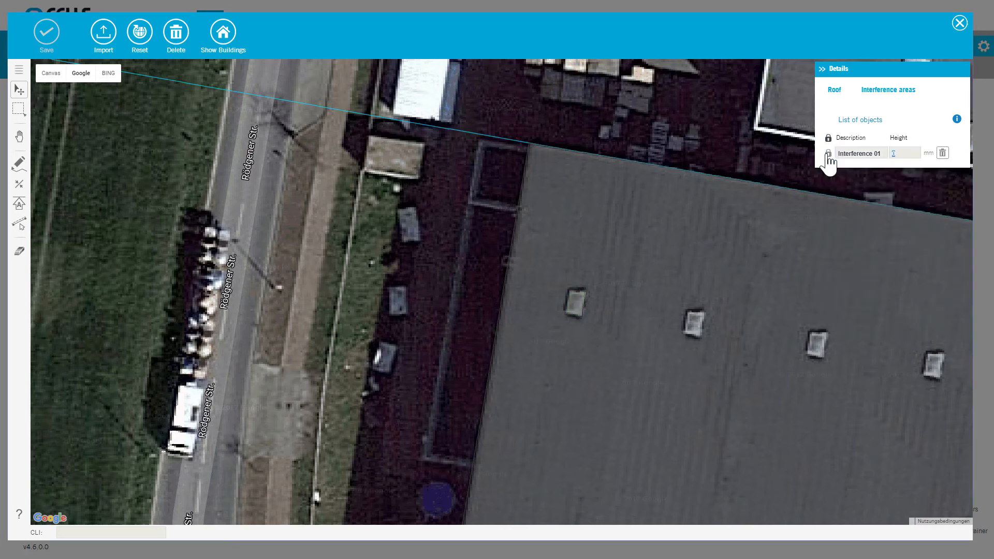
left_click(828, 154)
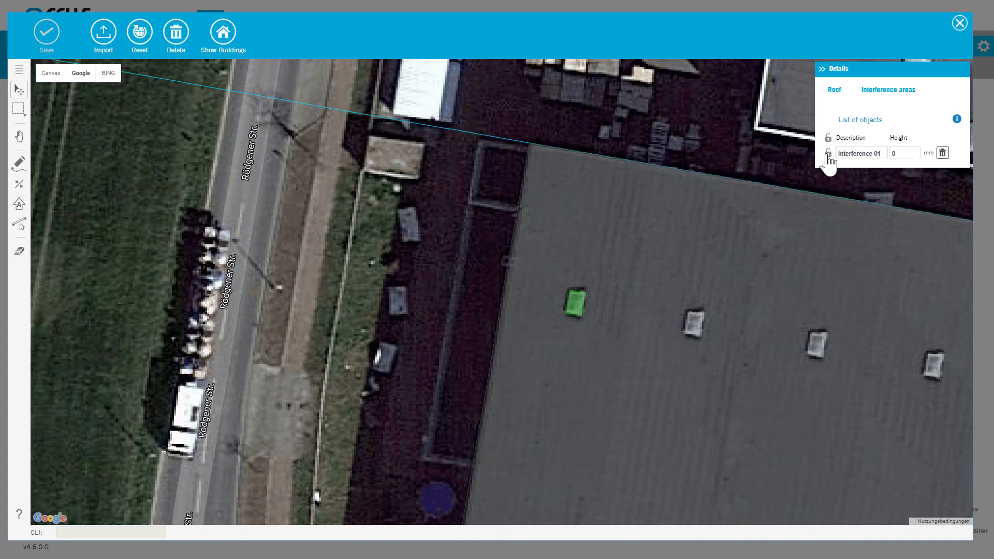
left_click(828, 154)
left_click(828, 153)
Select the interference area on the upper-left skylight and set its height Z to 700 mm.
left_click(573, 305)
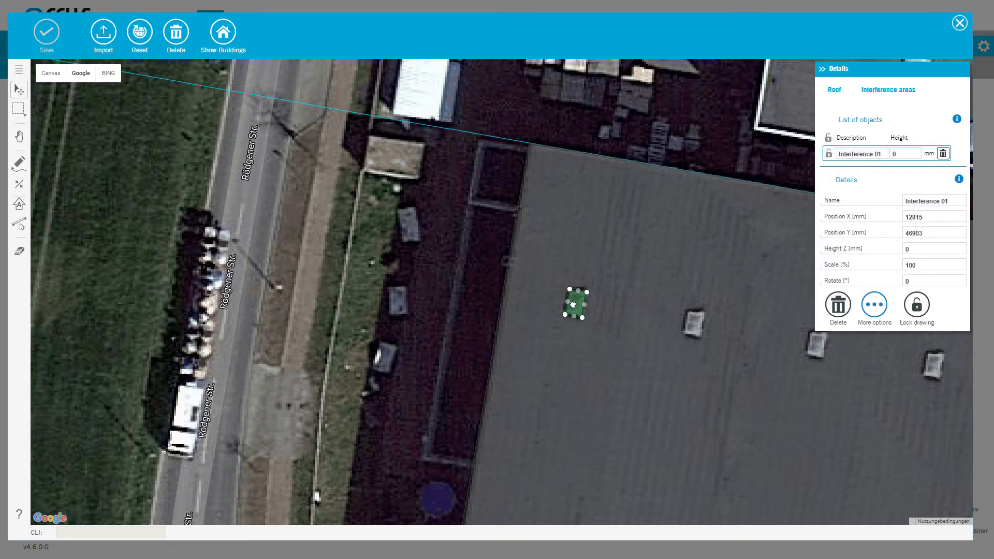
double_click(909, 249)
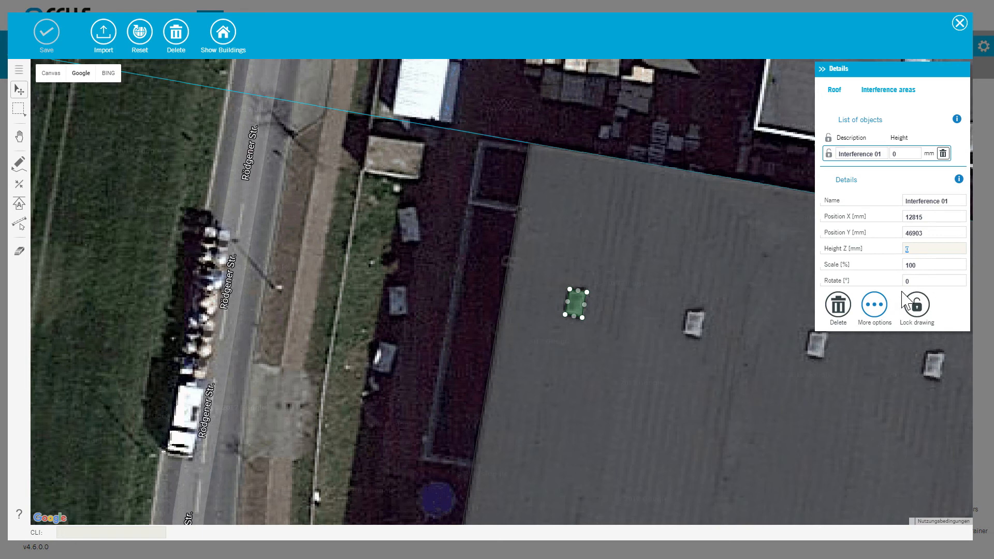
type("700")
key("Tab")
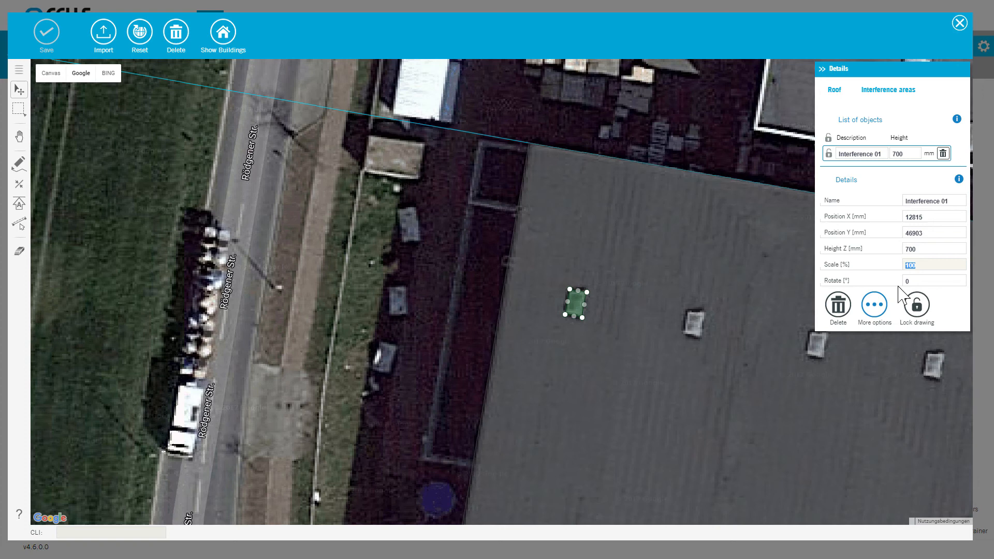
Try to shift the interference area in X by entering 12815+100 as its position.
left_click(933, 218)
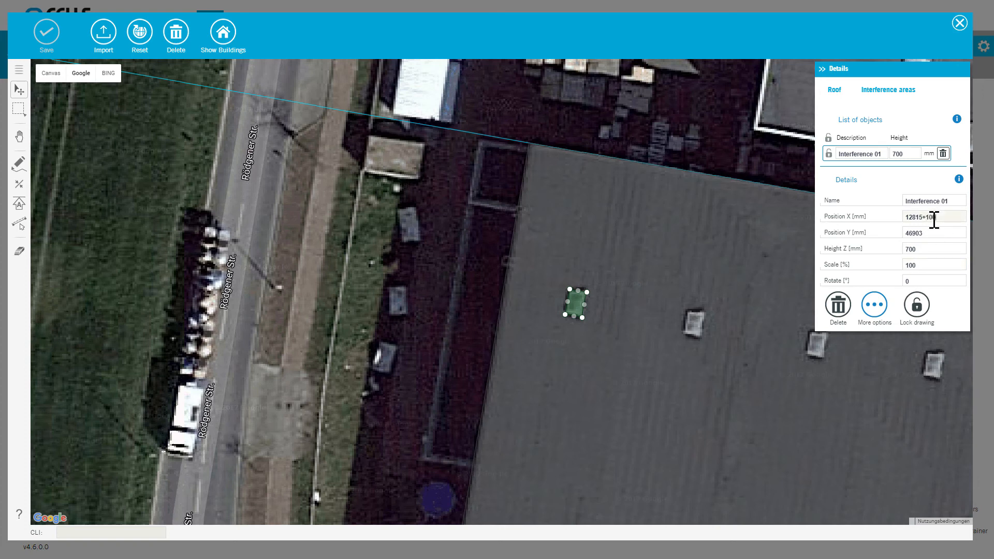
key("Return")
key("Tab")
Show the interference area's individual corner coordinates, and deselect the area.
left_click(875, 306)
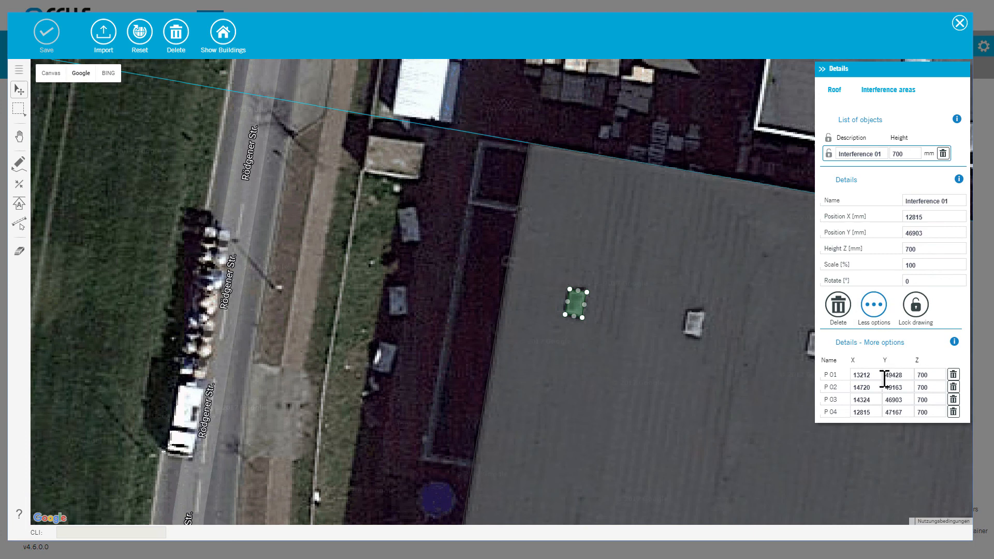
left_click(925, 386)
left_click_drag(776, 391, 505, 344)
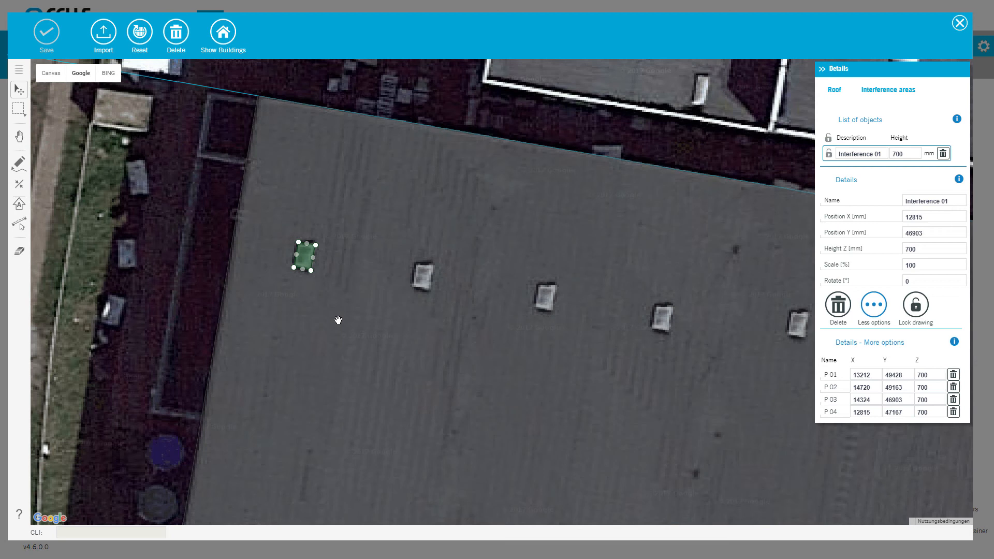
left_click(338, 320)
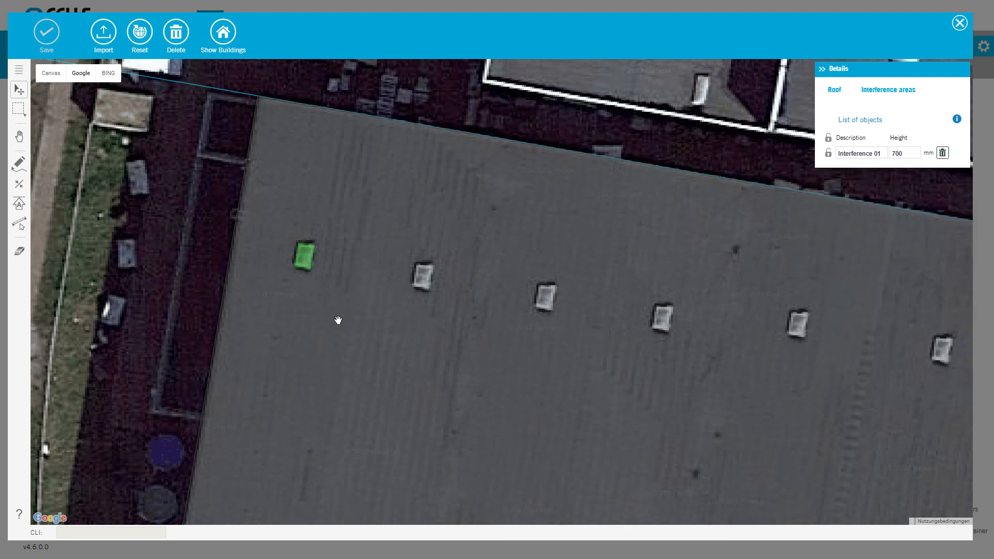
Copy the interference area onto the second skylight of the upper row, and deselect the copy.
left_click(19, 91)
left_click(305, 265)
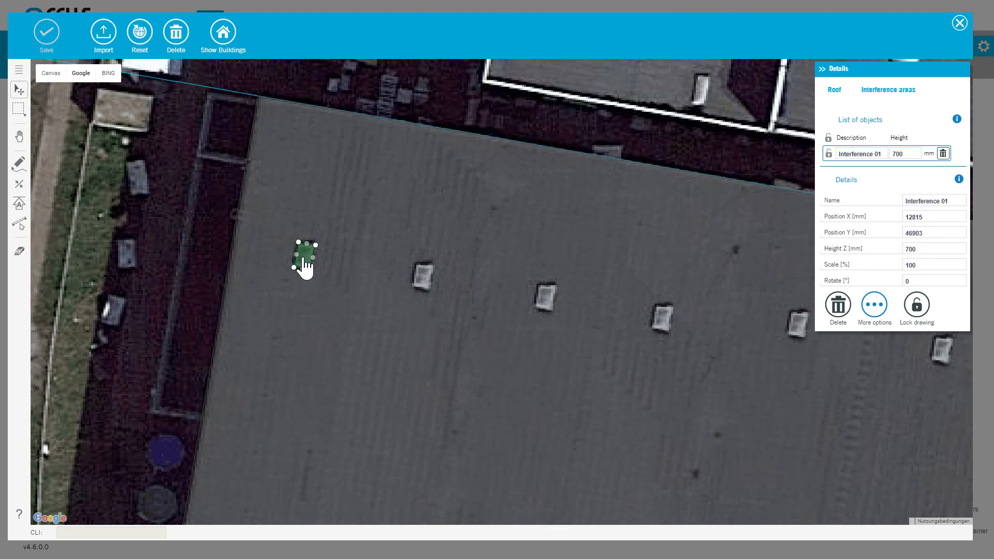
left_click_drag(308, 269, 420, 287, "ctrl")
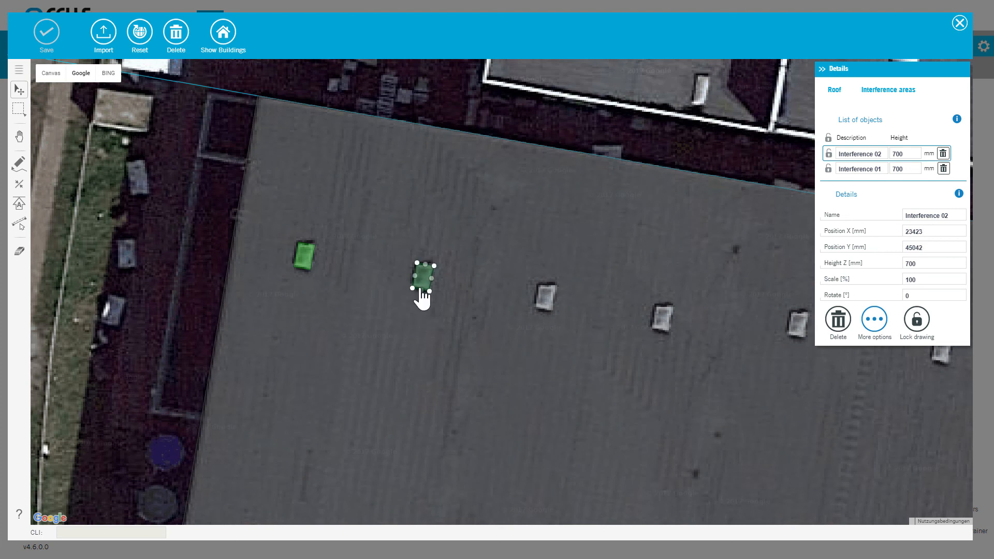
left_click(402, 361)
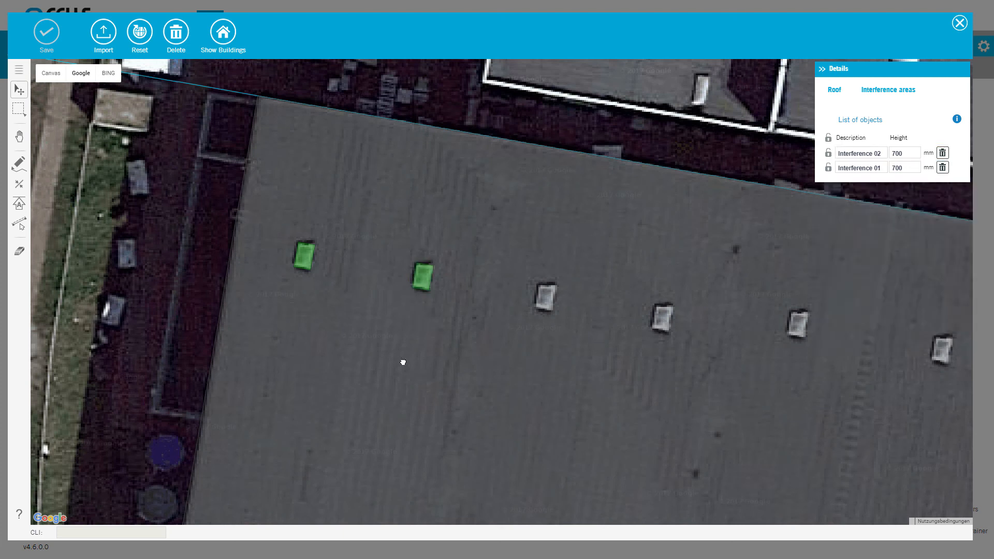
Select both interference areas together and copy them onto the remaining skylights in both rows.
left_click(421, 279)
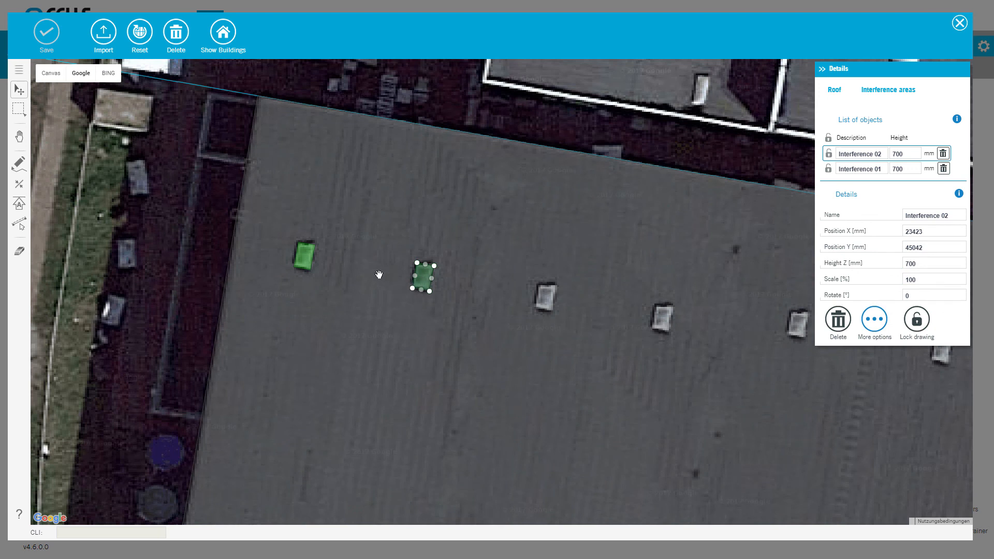
left_click(306, 265, "shift")
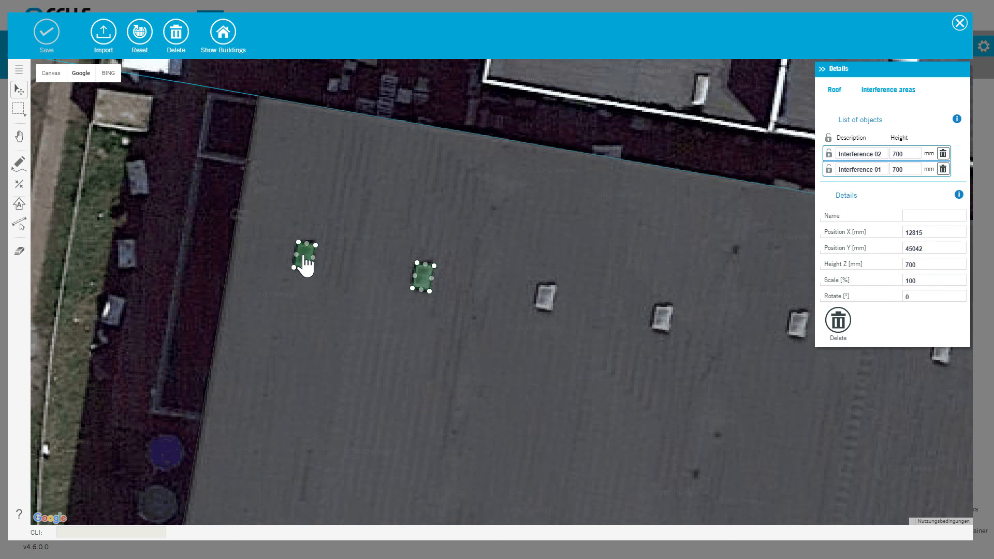
left_click_drag(306, 265, 541, 328, "ctrl")
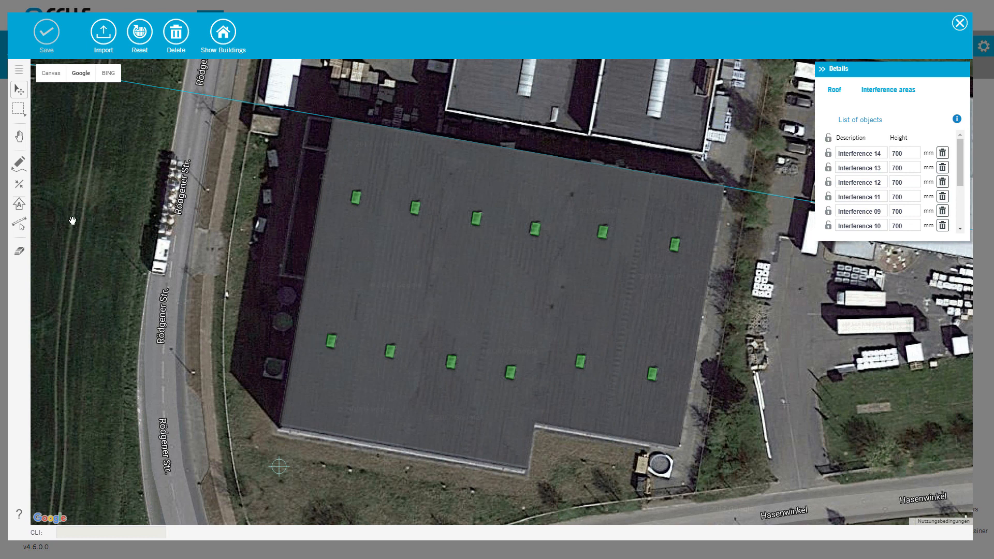
Align the system to the roof's long lower edge and save the roof drawing.
left_click(18, 205)
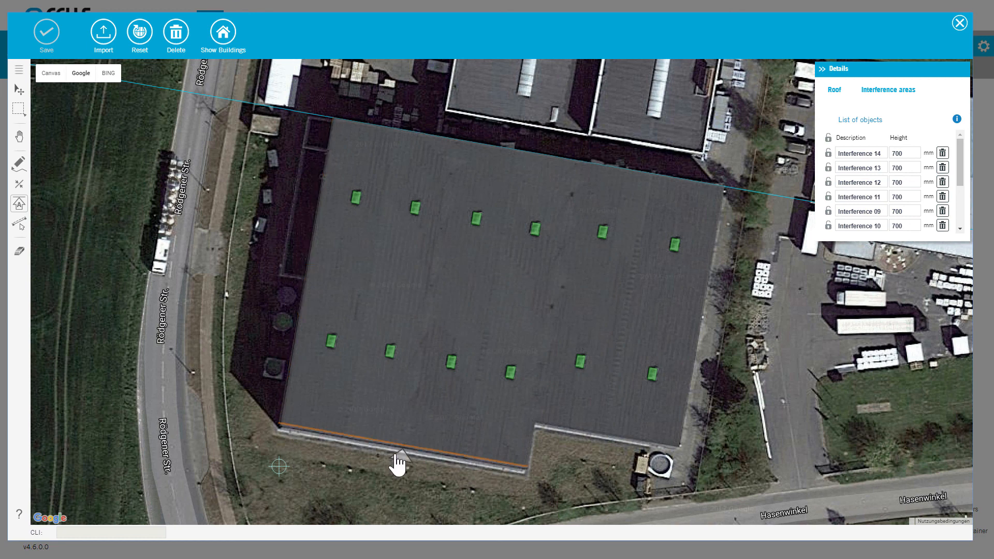
left_click(396, 455)
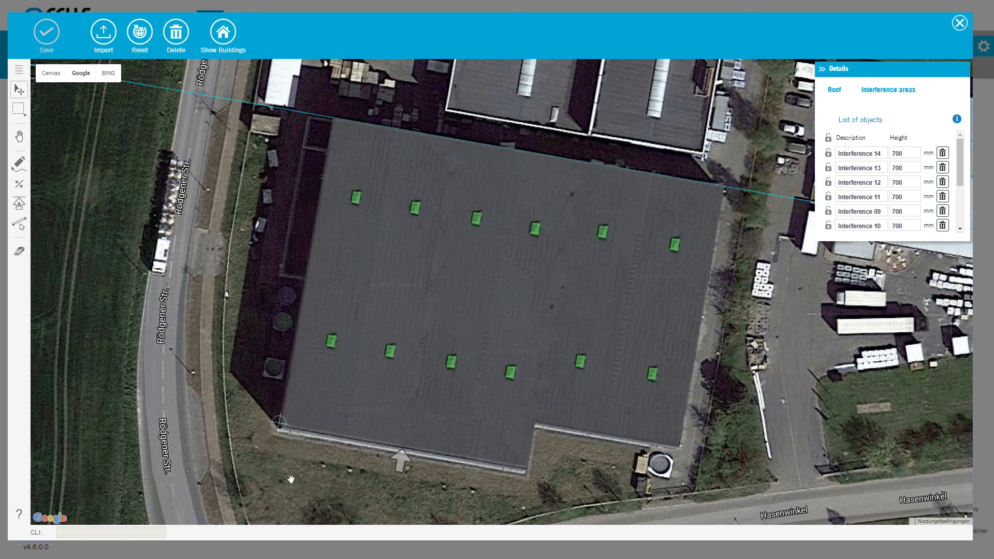
left_click(47, 37)
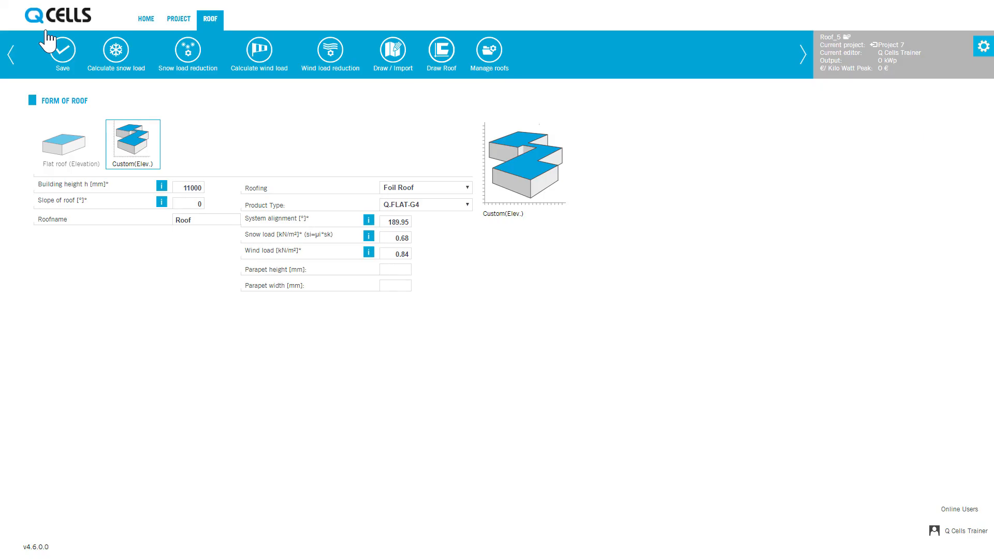